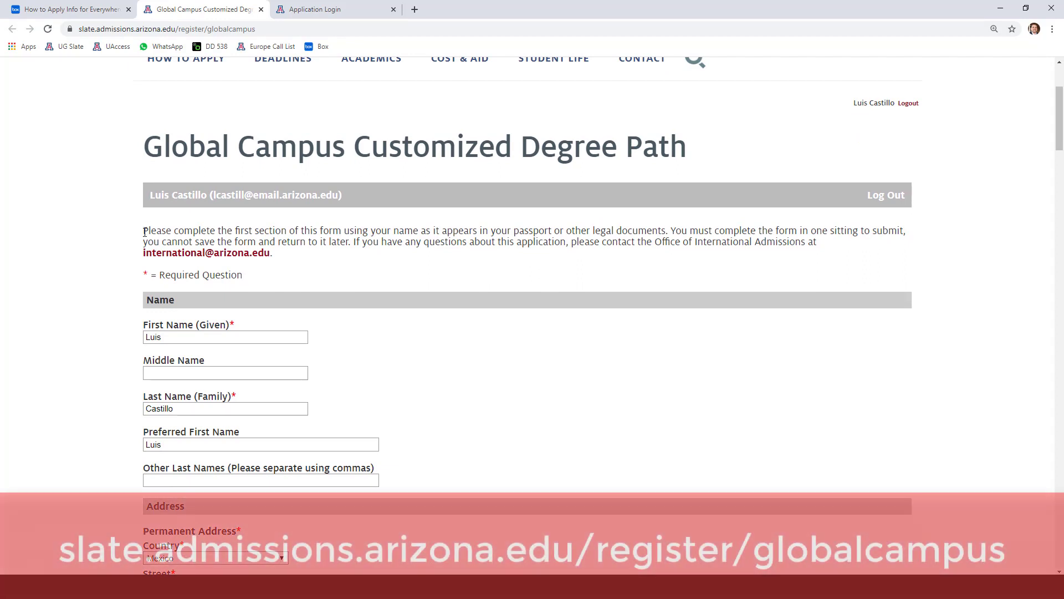
- Read through the form instructions, including the one-sitting requirement
left_click_drag(145, 230, 778, 229)
left_click(752, 233)
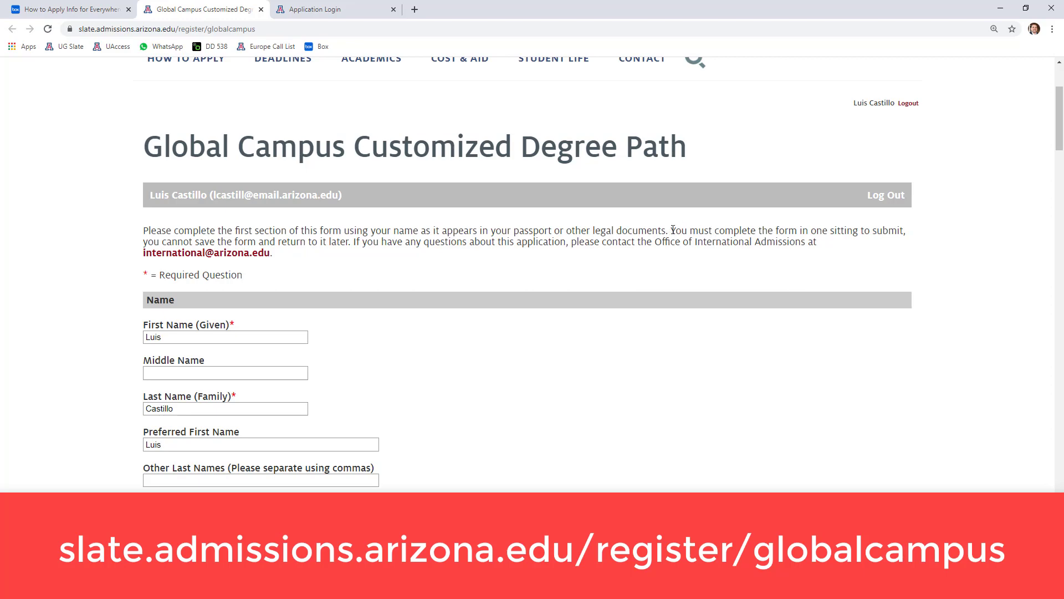
left_click_drag(673, 230, 902, 231)
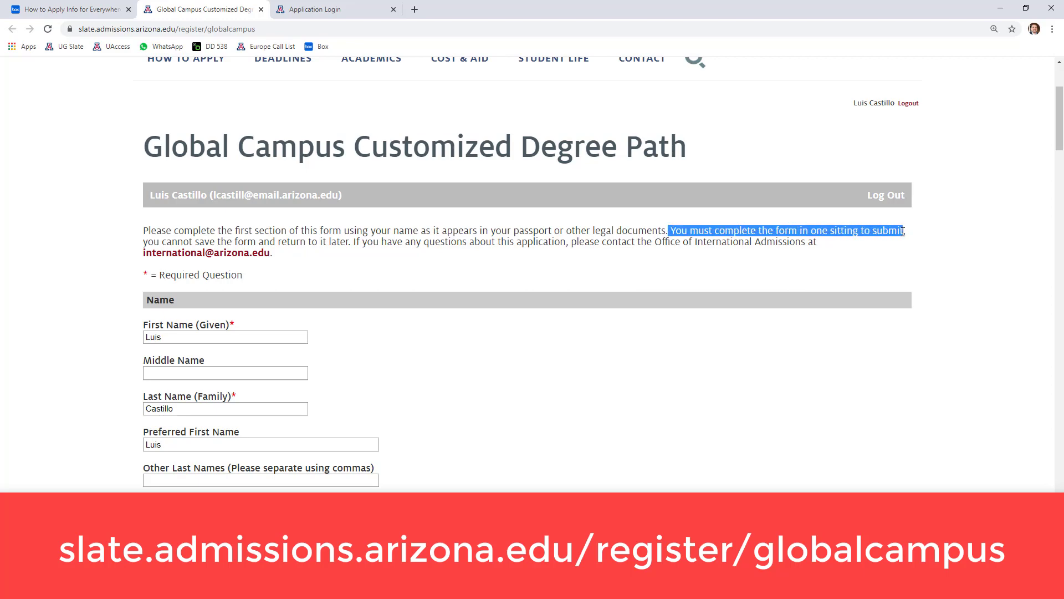
left_click(160, 239)
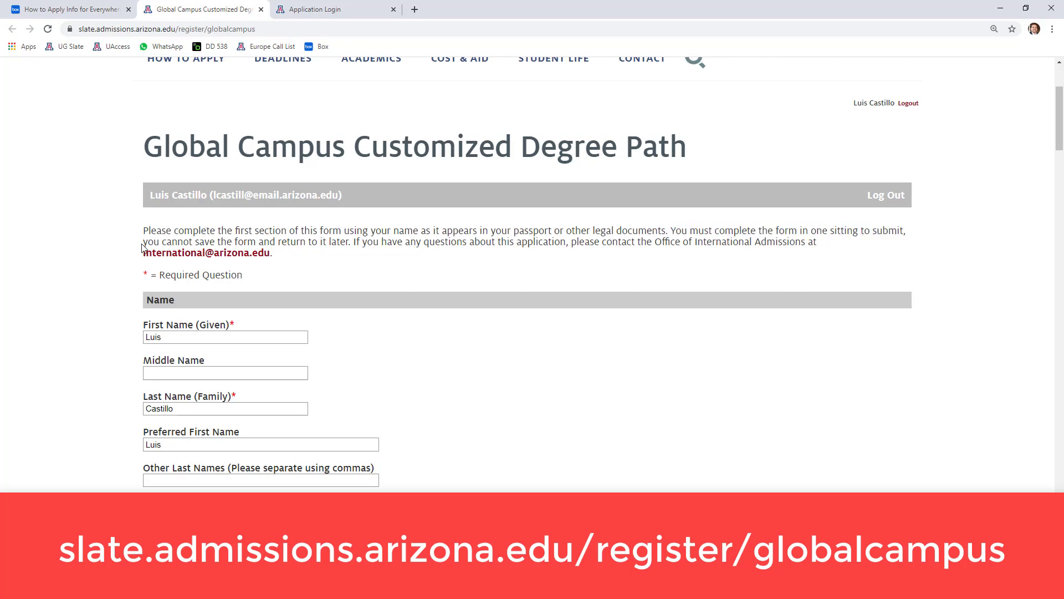
double_click(147, 242)
left_click_drag(146, 242, 360, 255)
left_click(147, 241)
double_click(147, 241)
left_click(121, 290)
- Review the prefilled name fields, leaving Other Last Names empty
scroll(117, 290, "down", 1)
key("Tab")
left_click(109, 290)
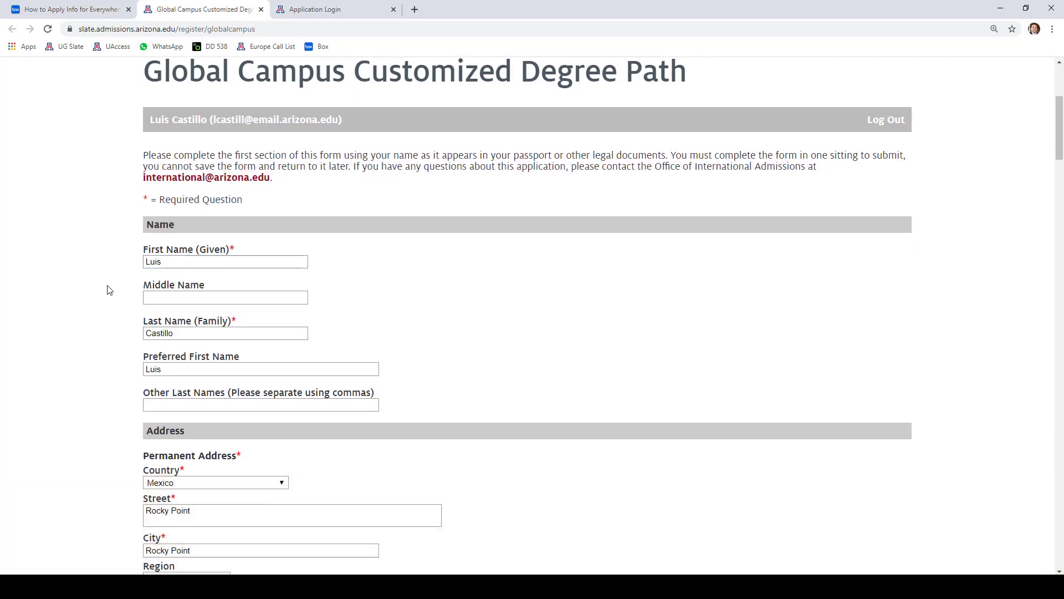
scroll(109, 289, "down", 1)
scroll(120, 291, "down", 2)
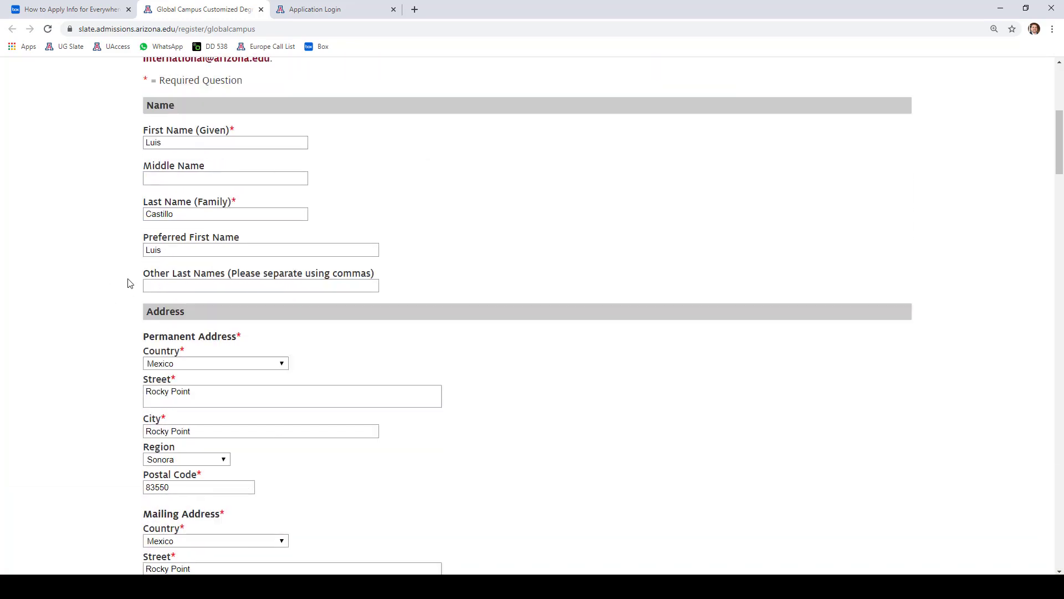
left_click(162, 257)
left_click(84, 266)
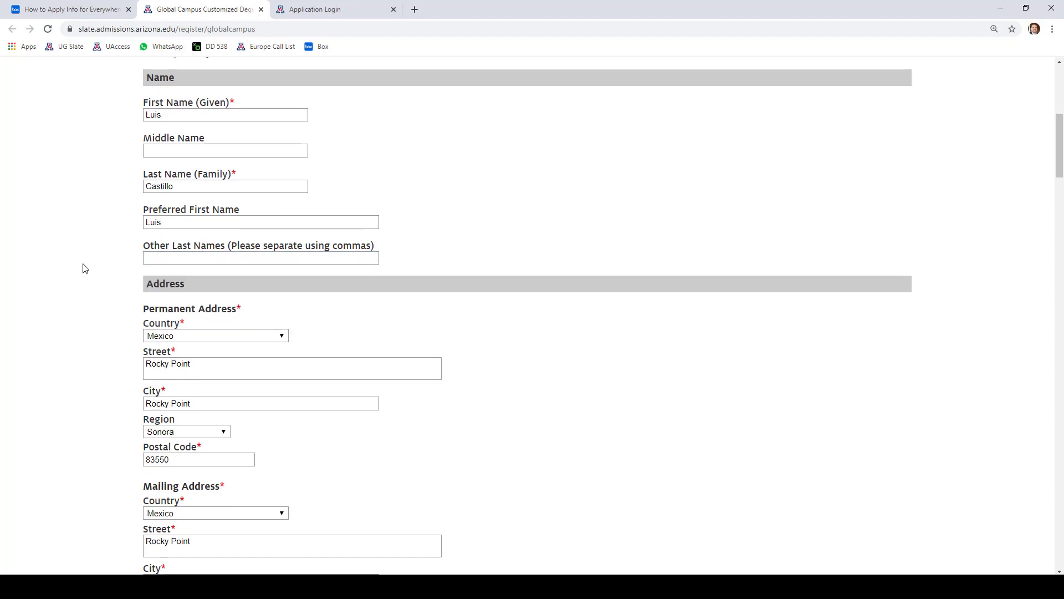
- Keep Mexico as the permanent address country and check the prefilled street and city
scroll(133, 275, "down", 1)
scroll(130, 266, "down", 1)
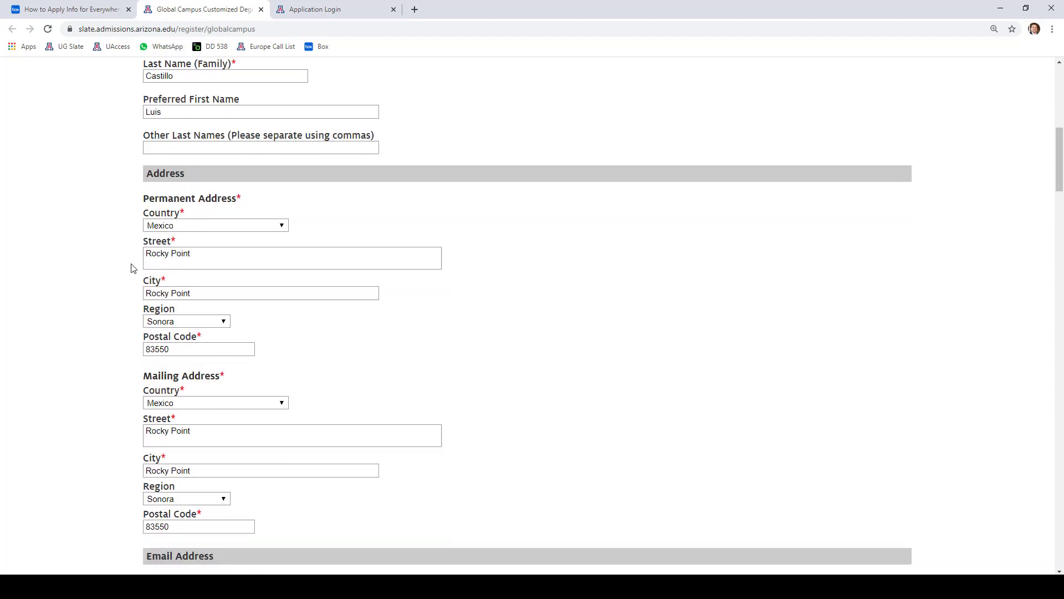
left_click(186, 226)
left_click(186, 227)
left_click(200, 268)
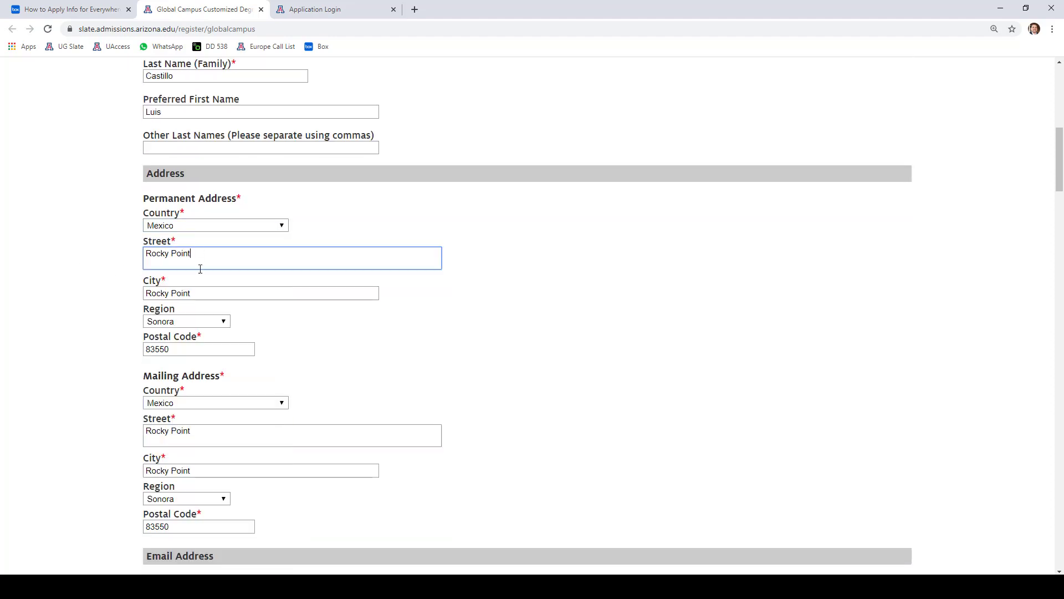
double_click(209, 292)
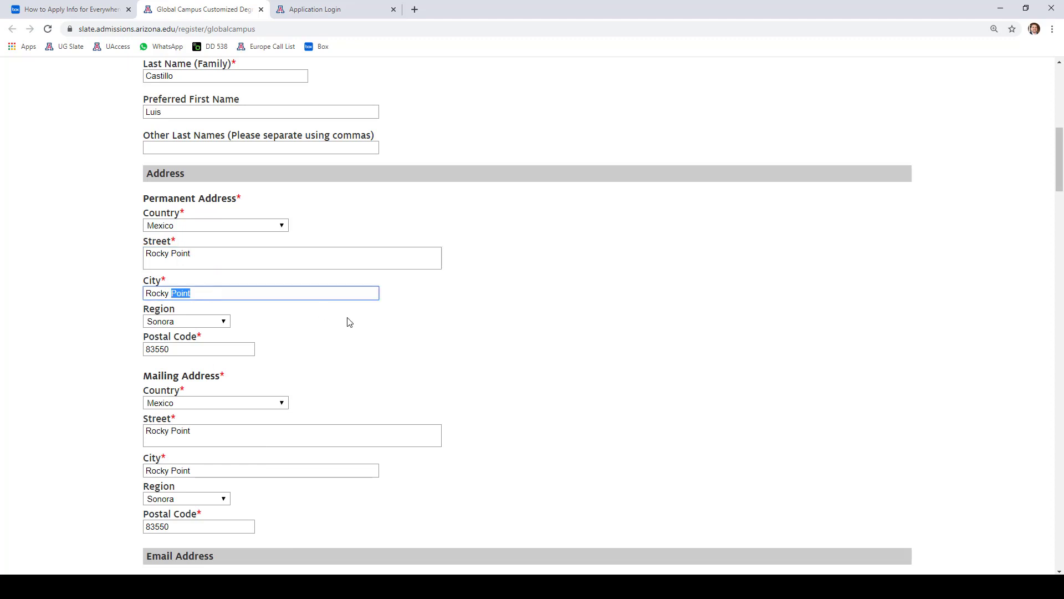
left_click(350, 321)
scroll(333, 311, "down", 2)
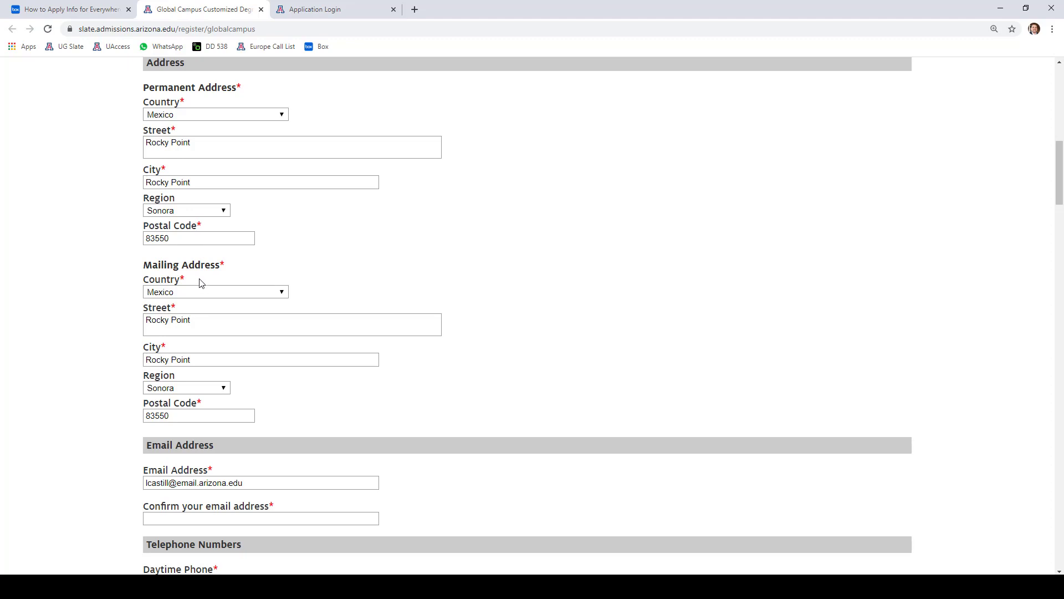
scroll(239, 285, "down", 1)
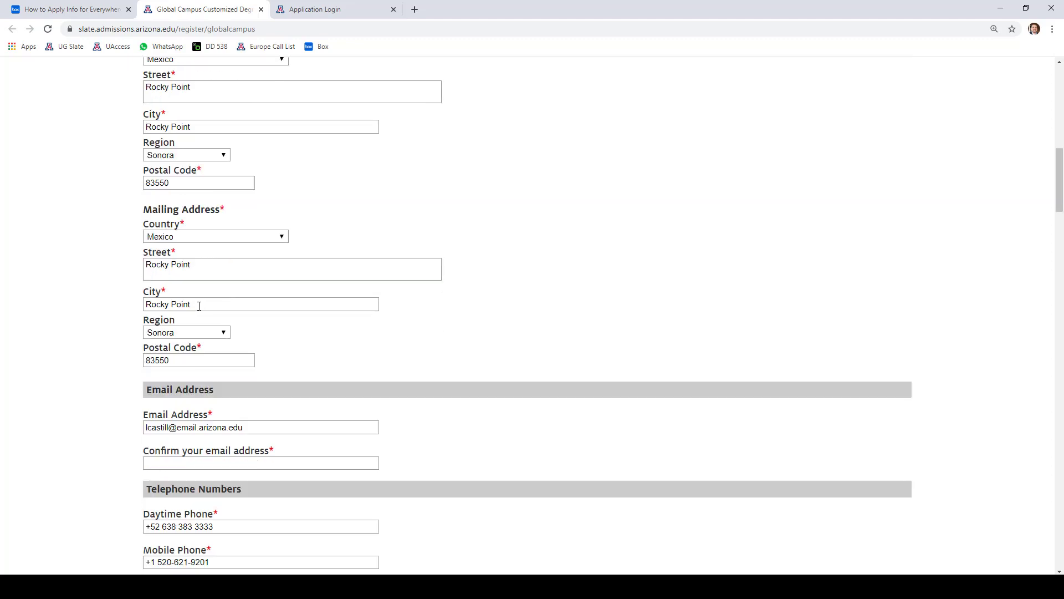
scroll(99, 330, "down", 3)
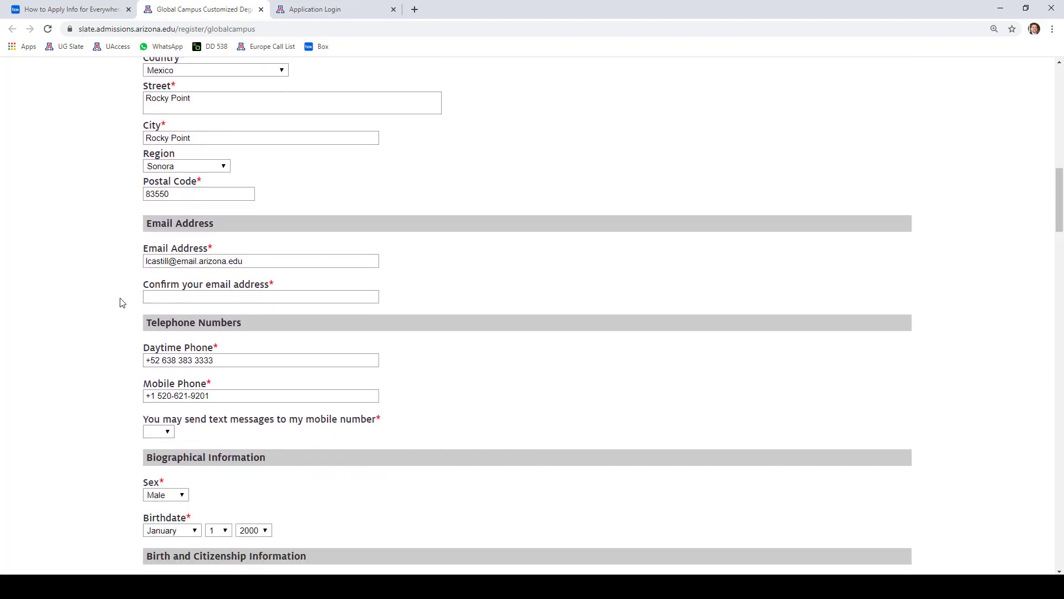
- Confirm the applicant's e-mail address using the autofill suggestion
left_click(178, 300)
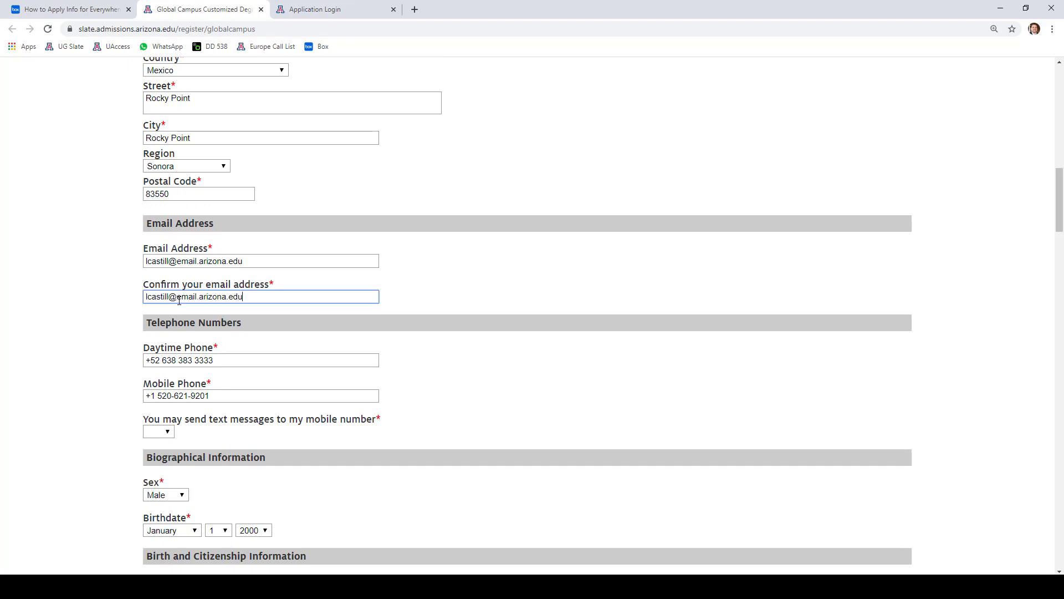
key("Tab")
left_click(115, 316)
scroll(105, 327, "down", 1)
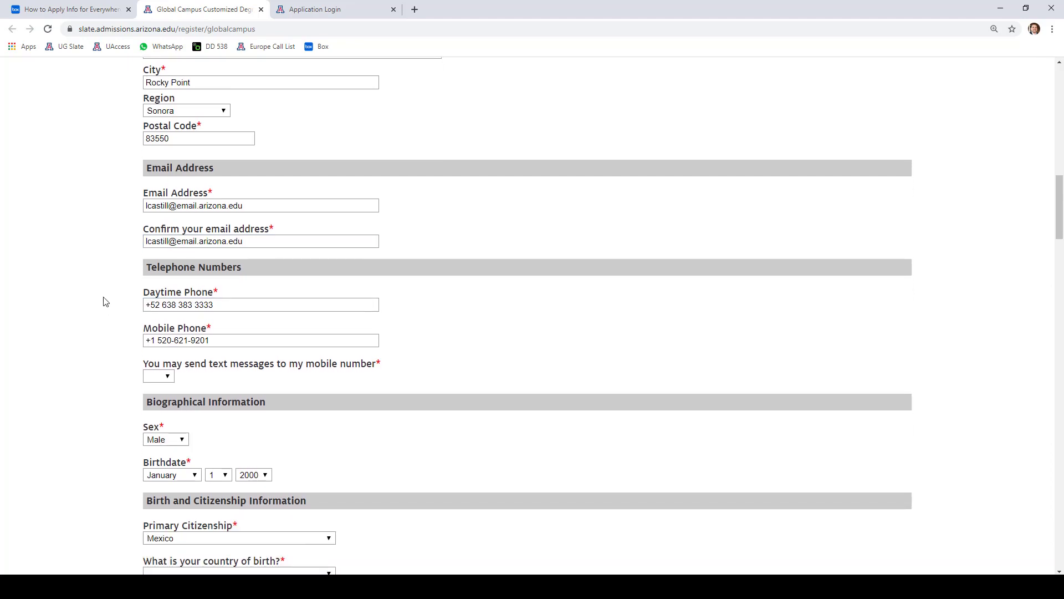
scroll(121, 303, "down", 1)
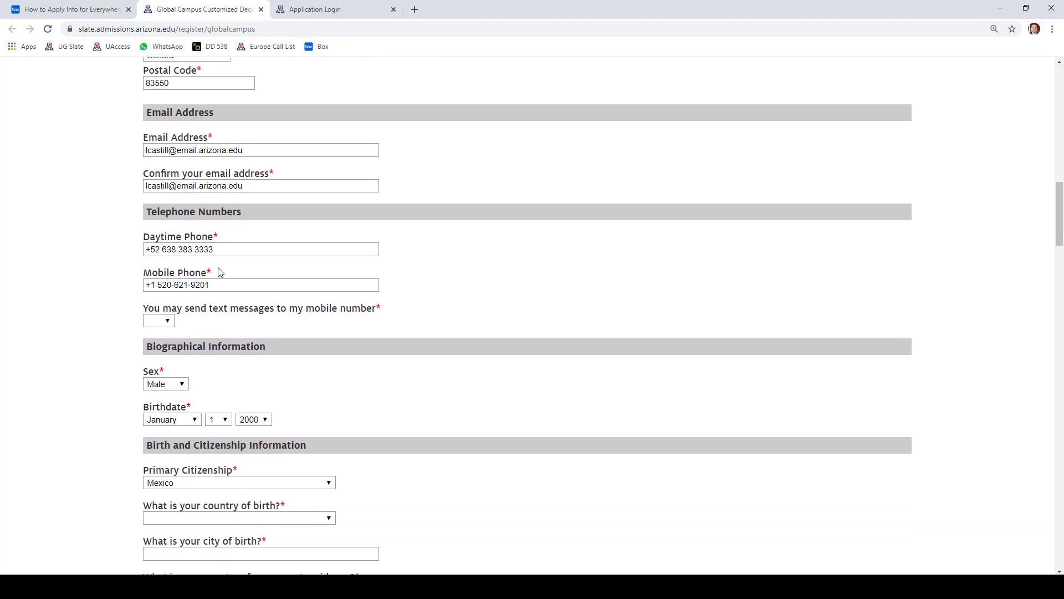
- Check the daytime and mobile phone numbers and set text-message consent to Yes
left_click_drag(223, 251, 98, 277)
left_click(99, 277)
left_click_drag(222, 285, 127, 294)
left_click(77, 310)
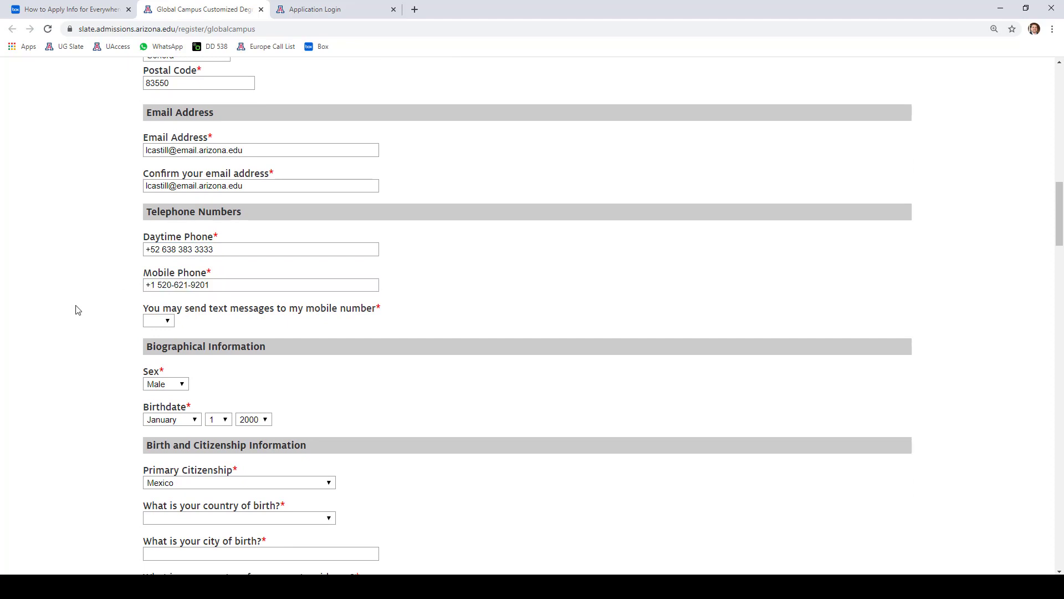
left_click(155, 324)
left_click(157, 353)
scroll(108, 334, "down", 1)
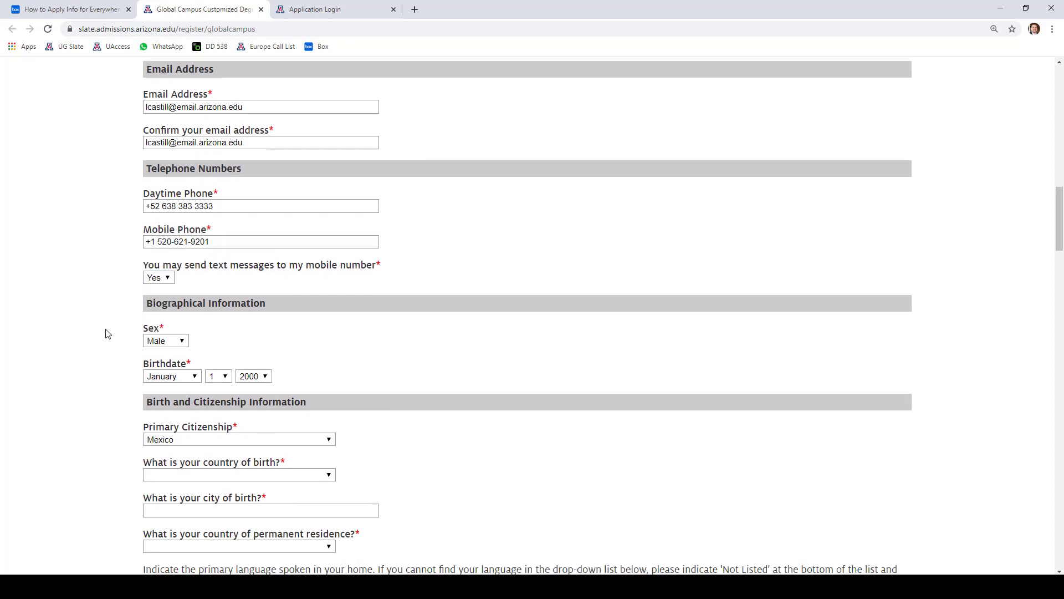
scroll(108, 334, "down", 1)
scroll(108, 327, "down", 1)
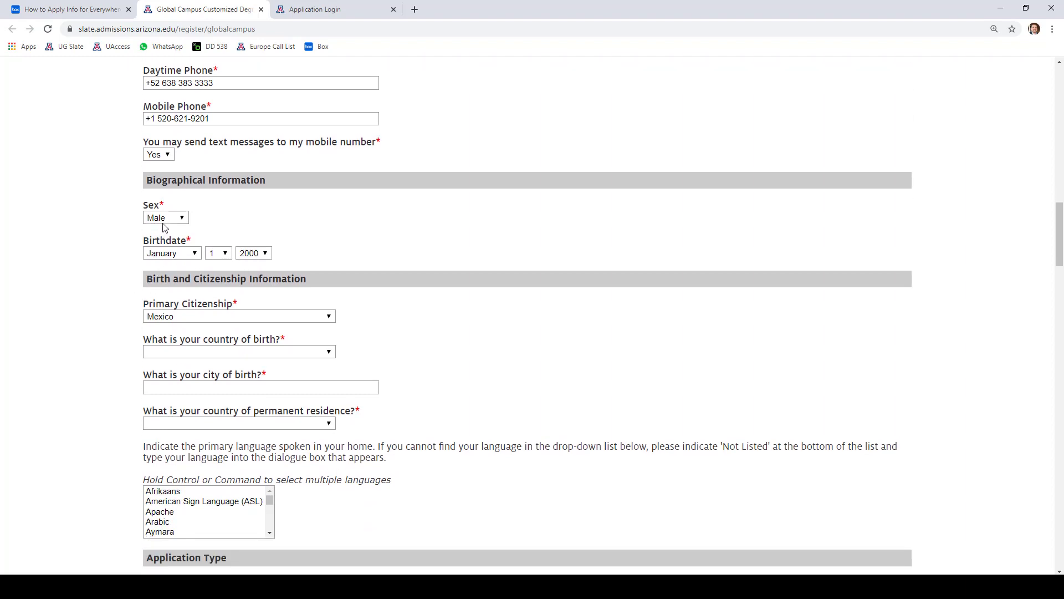
- Set the country of birth to Mexico
left_click(186, 355)
type("mex")
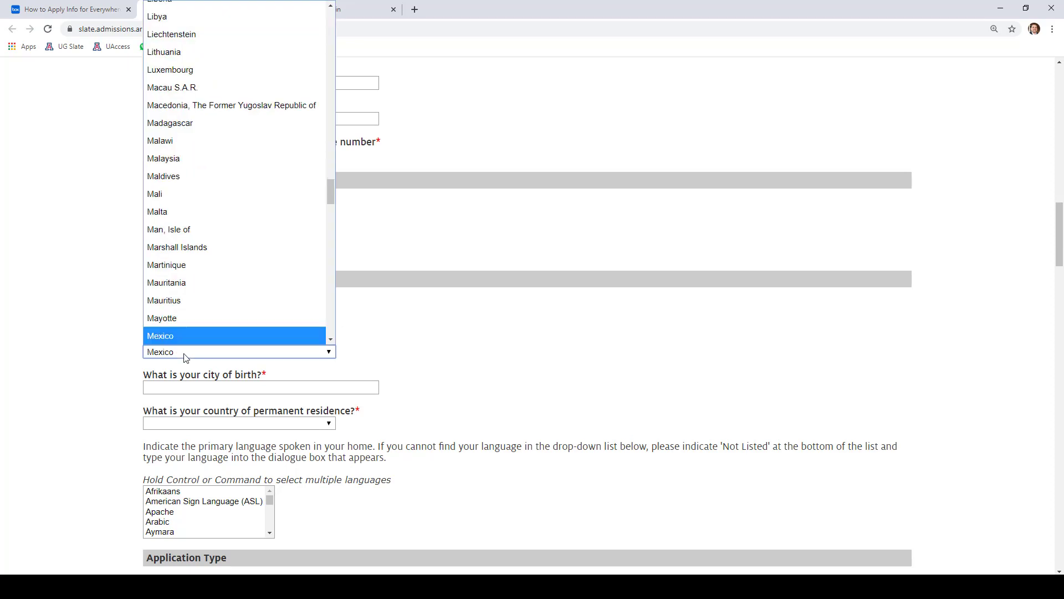
key("Return")
scroll(69, 393, "down", 1)
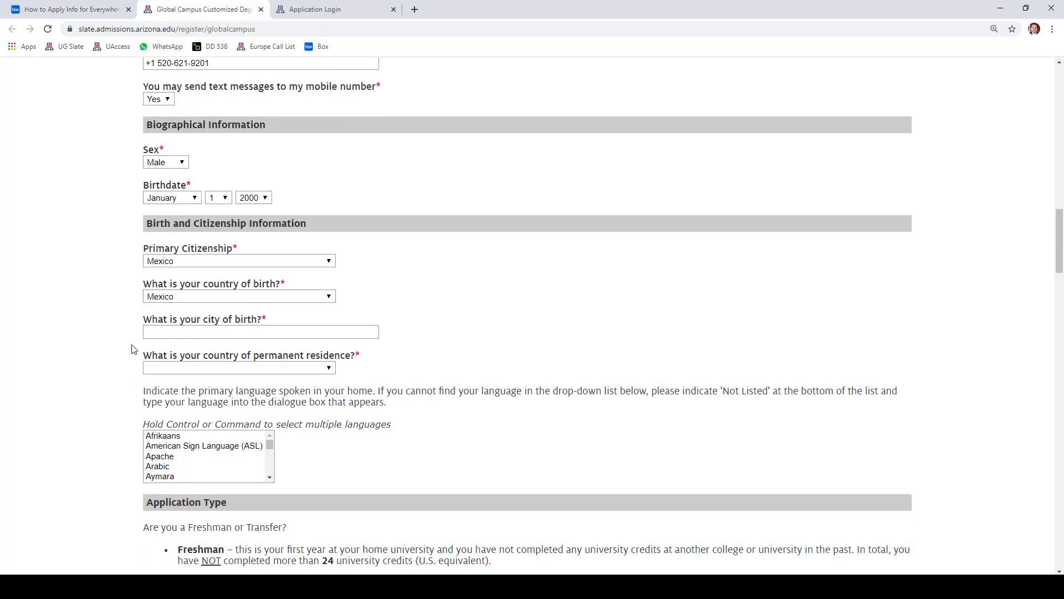
- Enter Rocky Point as the city of birth and bring up the permanent residence country list
left_click(171, 336)
type("Rocky Point")
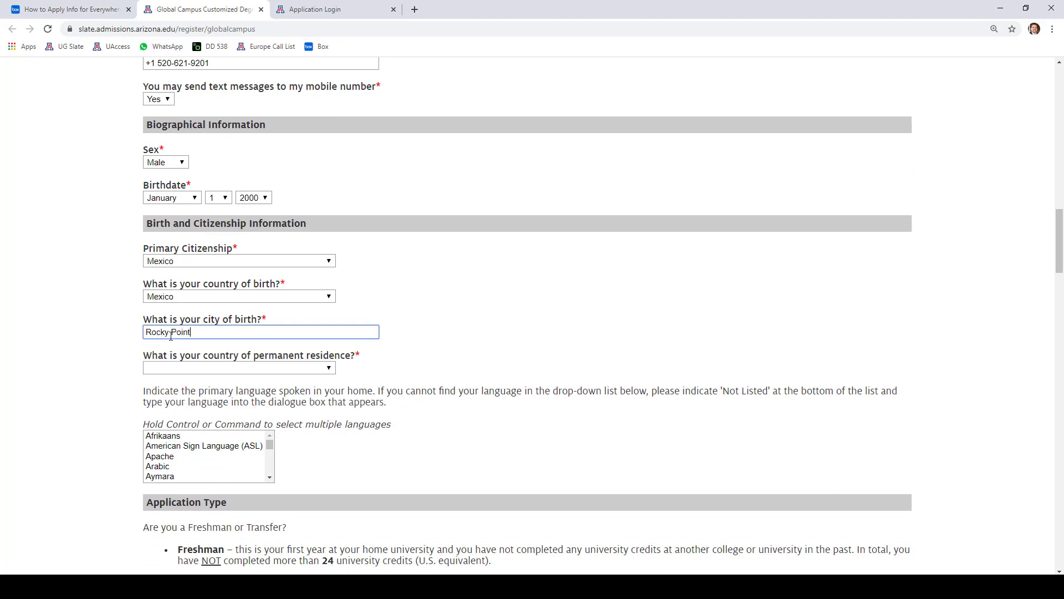
left_click(82, 376)
scroll(82, 375, "down", 2)
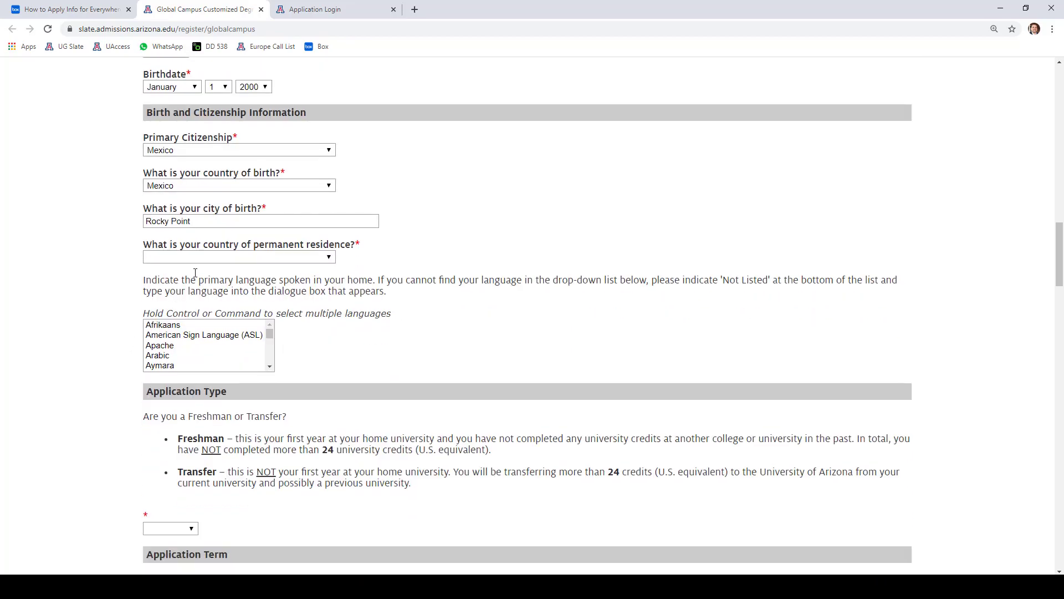
left_click(202, 258)
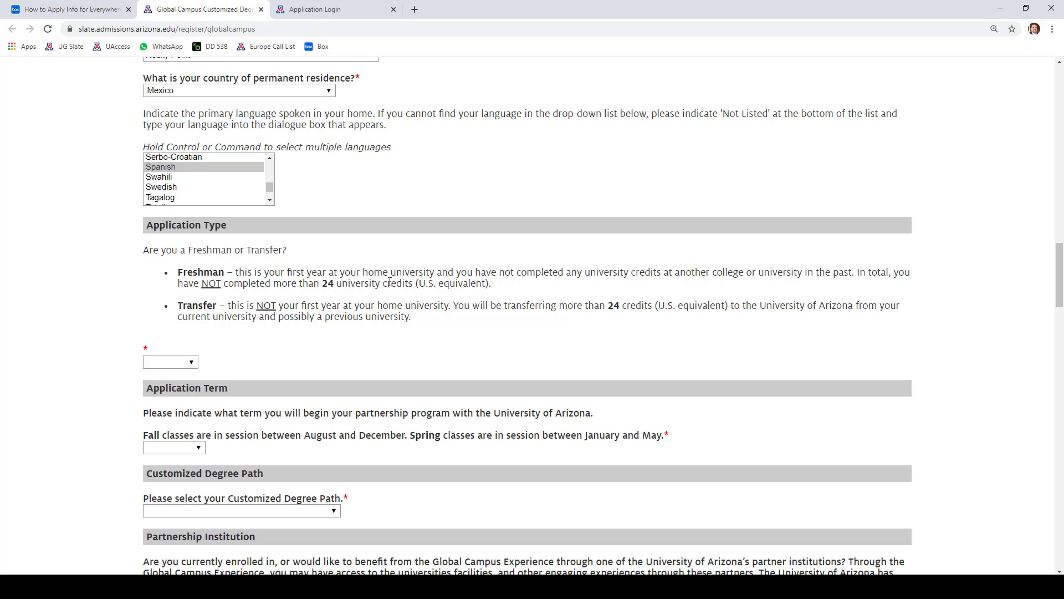
- Read the Freshman and Transfer definitions and choose Freshman as the application type
left_click_drag(275, 272, 673, 273)
left_click_drag(200, 285, 486, 278)
left_click(227, 310)
left_click_drag(228, 309, 438, 320)
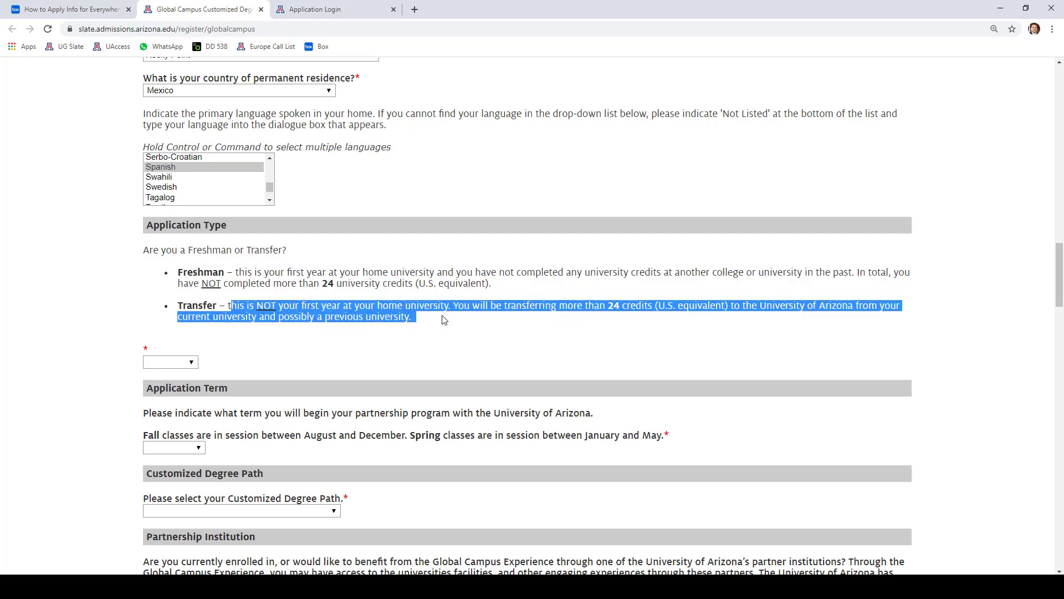
left_click(458, 333)
left_click(180, 363)
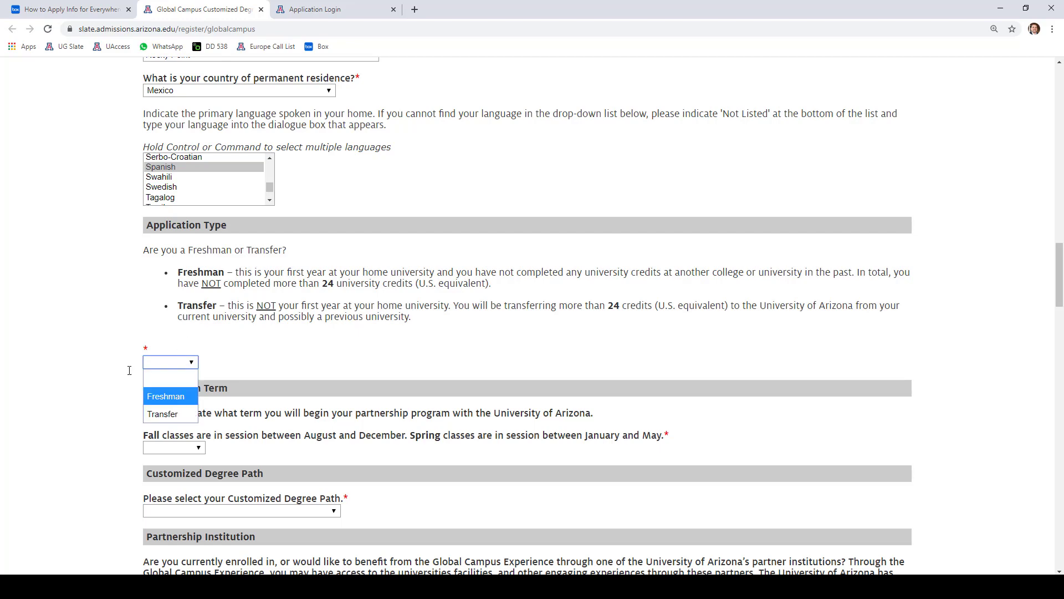
left_click(176, 395)
scroll(89, 346, "down", 2)
scroll(93, 344, "down", 1)
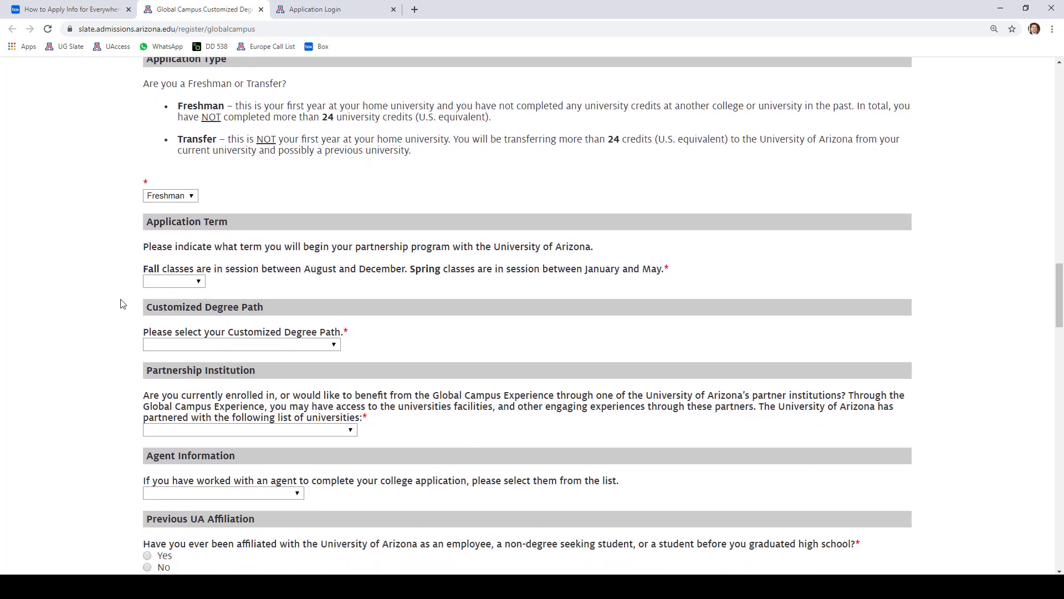
- Choose Fall 2020 as the starting term
left_click(174, 280)
left_click(174, 316)
scroll(113, 289, "down", 1)
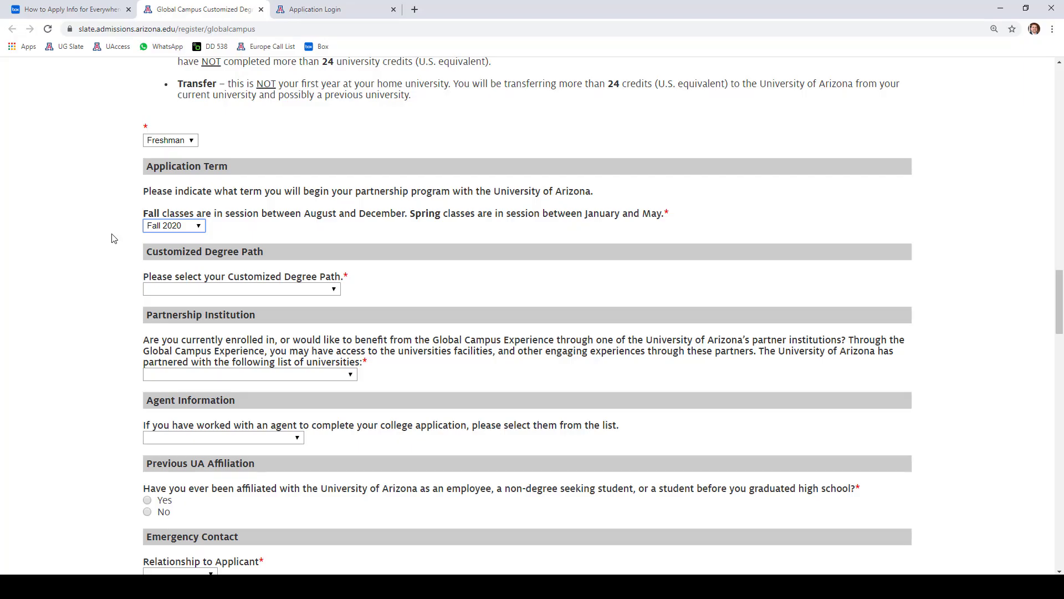
left_click(169, 227)
left_click(169, 228)
scroll(102, 255, "down", 1)
- Look over the Customized Degree Path options without choosing one, then open a new browser tab
left_click(204, 234)
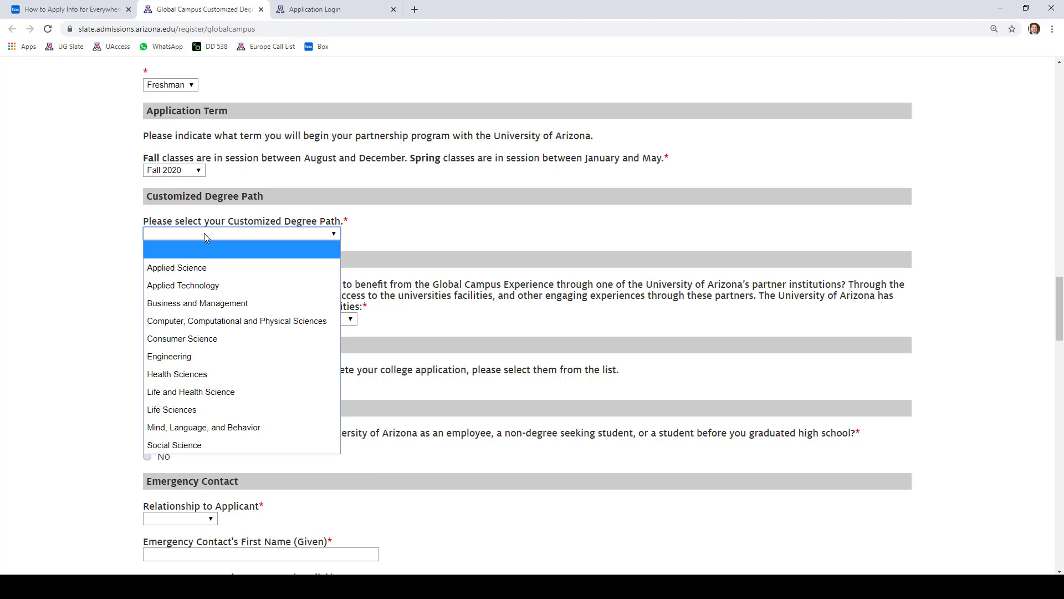
left_click(453, 221)
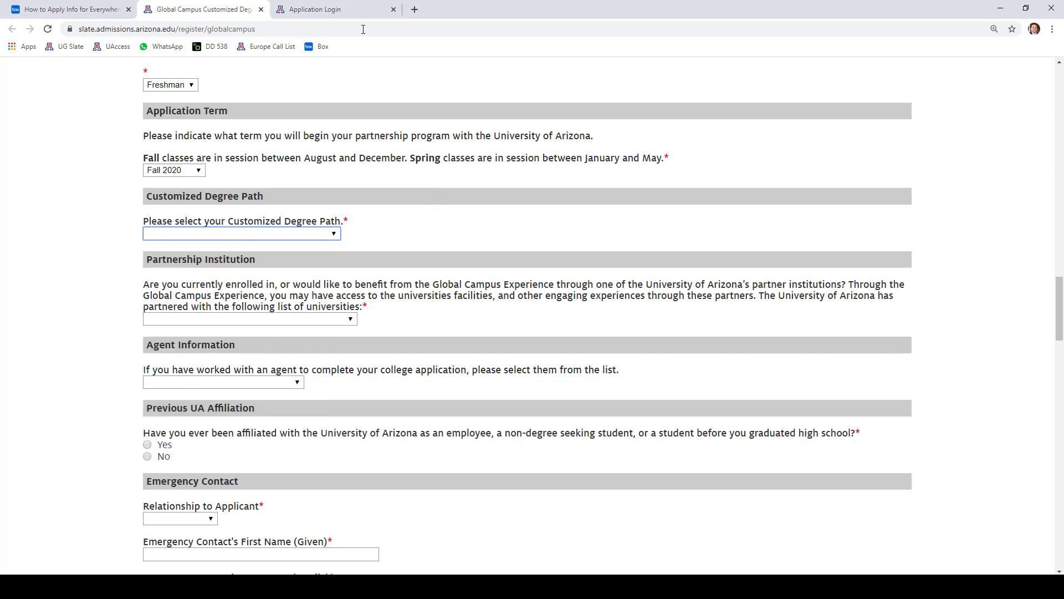
left_click(415, 10)
- Load the everywhere.arizona.edu site in the new tab
left_click(436, 28)
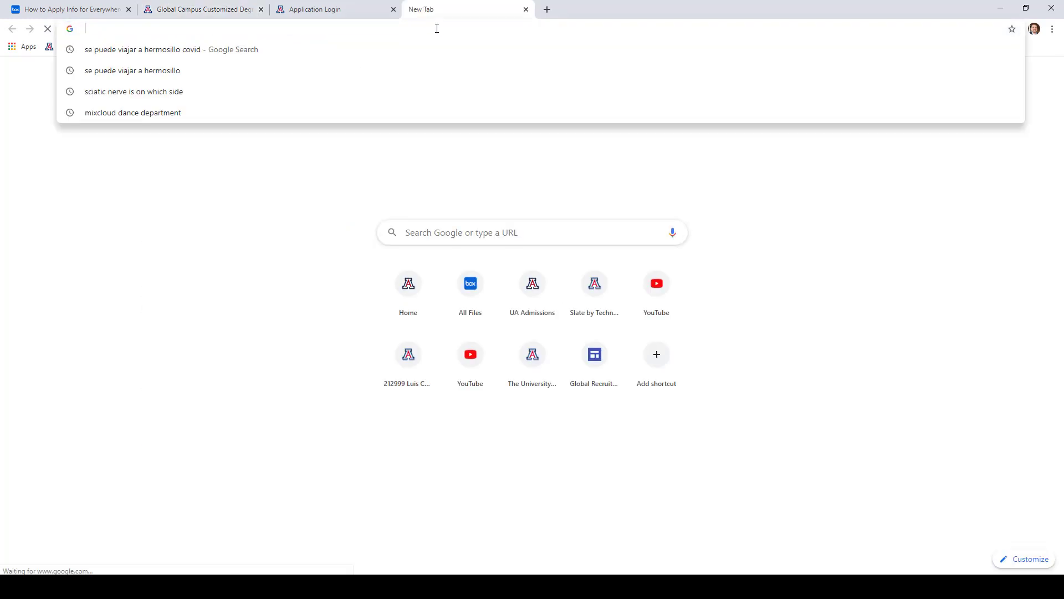
type("ee")
key("BackSpace")
type("ver")
key("Return")
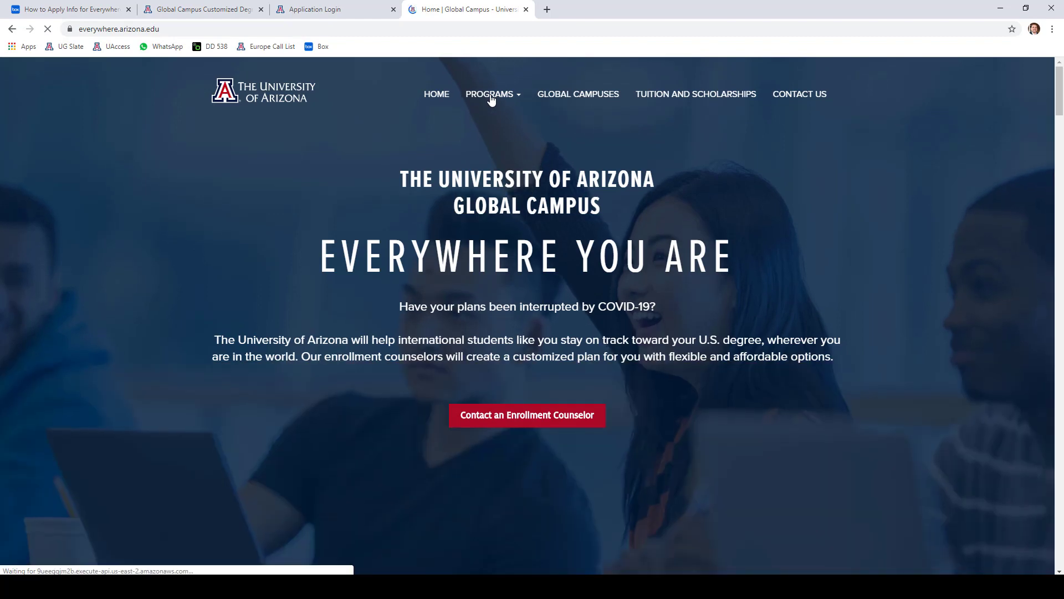
- Go to Programs > Customized Degree Paths and browse the listed paths
left_click(491, 98)
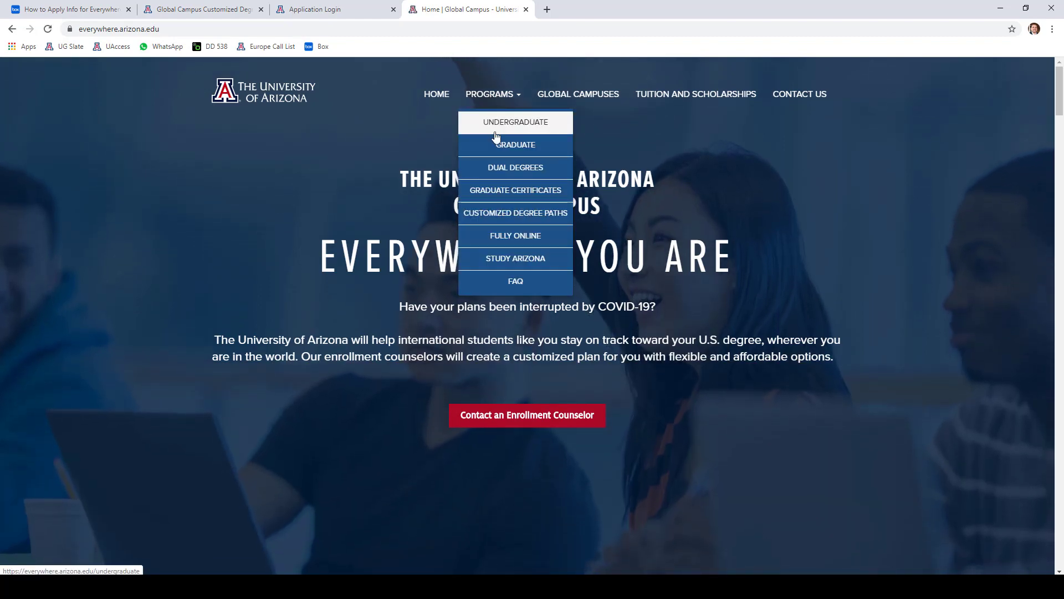
left_click(496, 219)
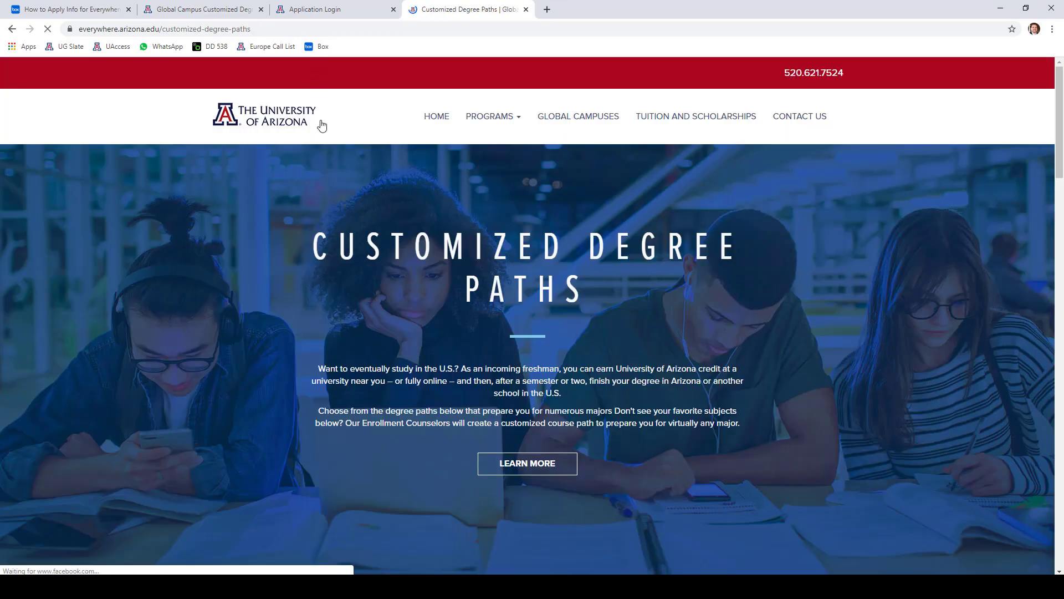
scroll(303, 233, "down", 10)
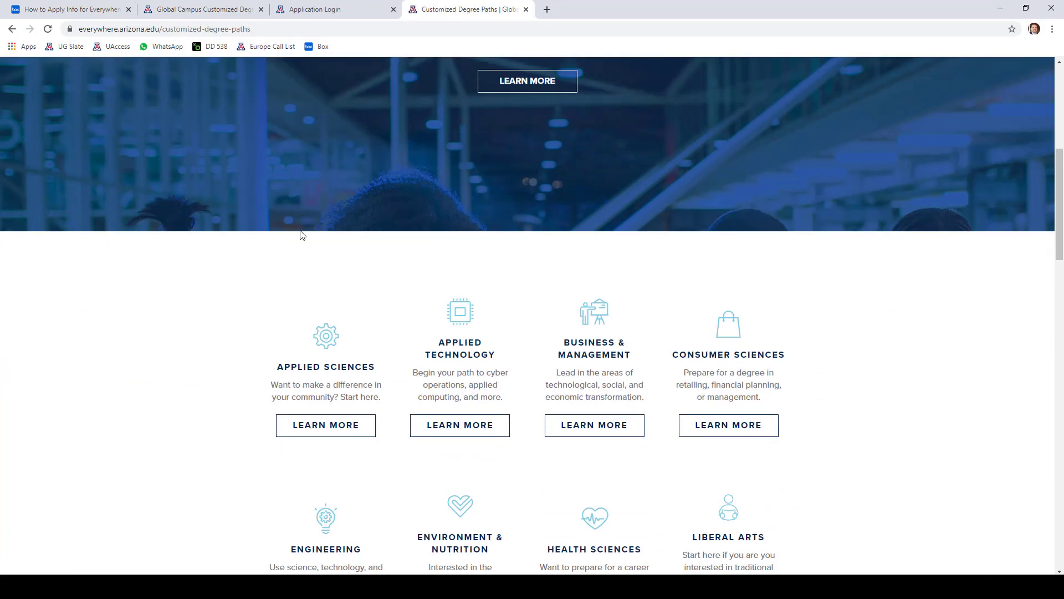
scroll(256, 293, "down", 1)
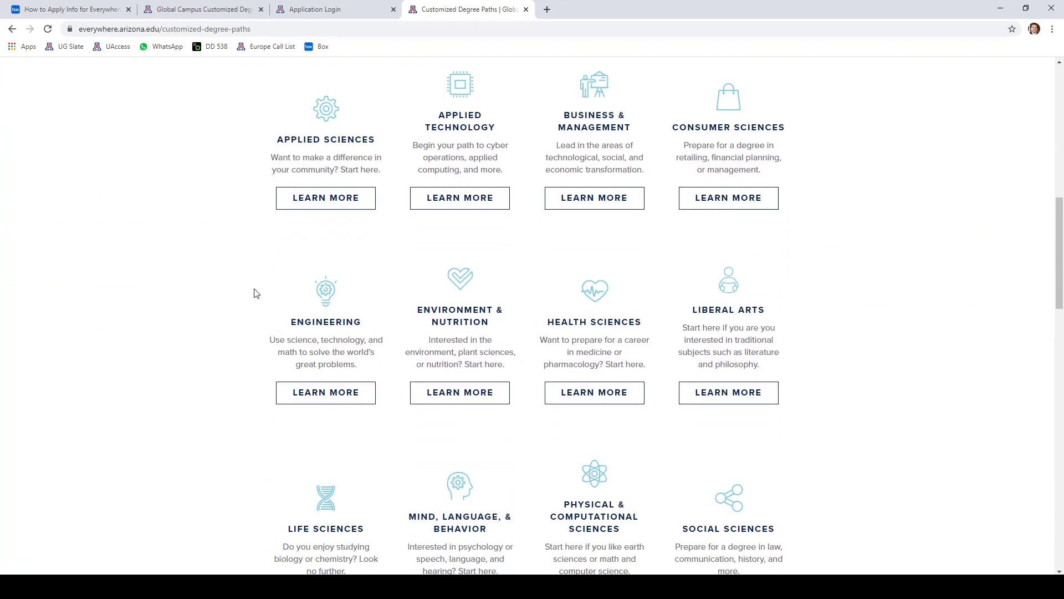
left_click(213, 17)
left_click(468, 10)
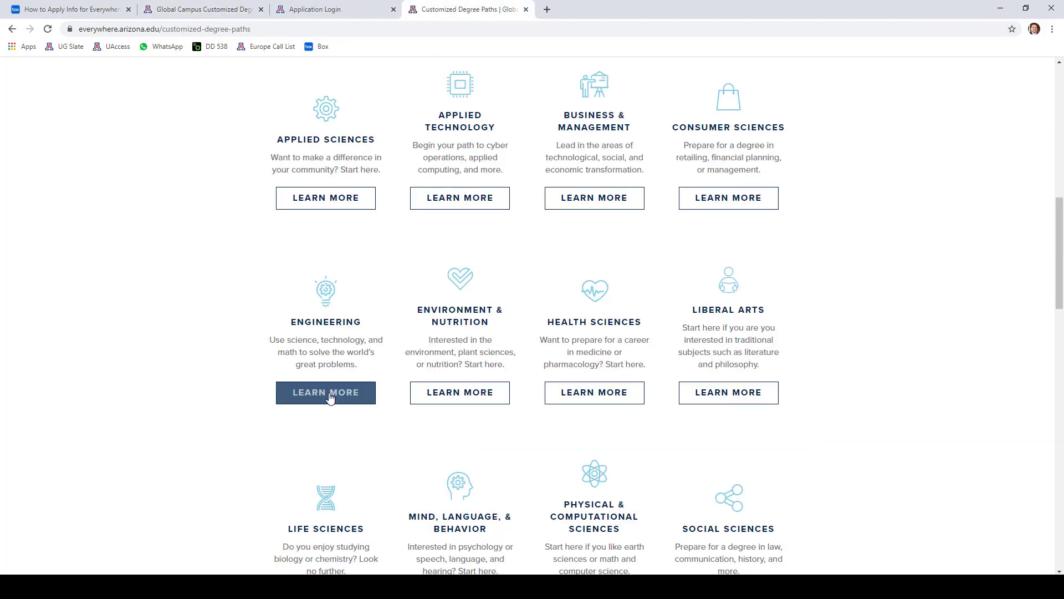
- Review the potential majors on the Engineering degree path page, then return to the Application Login tab
left_click(328, 394)
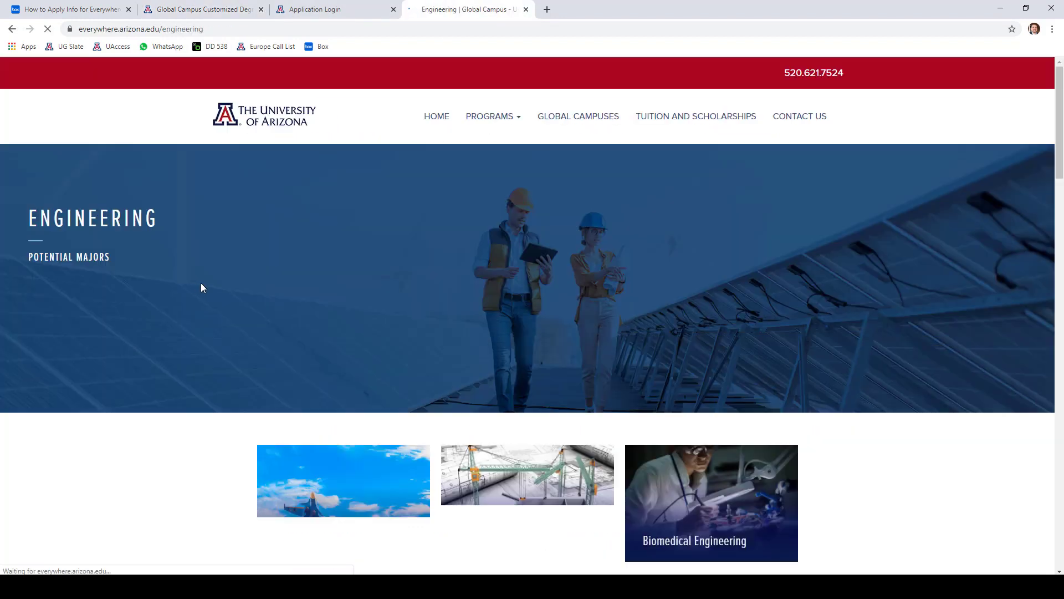
scroll(275, 298, "down", 3)
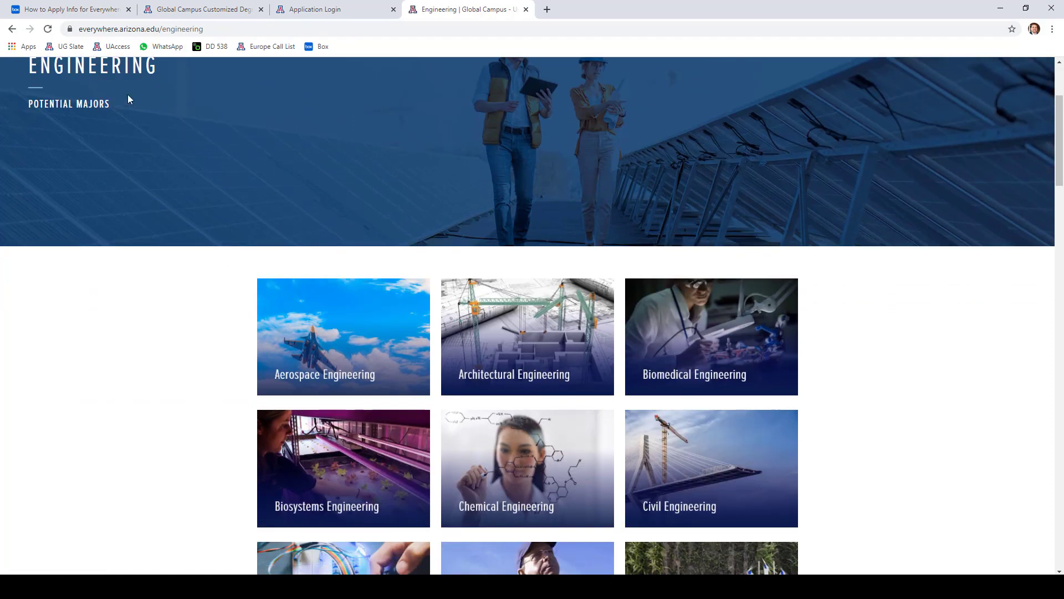
scroll(127, 100, "up", 2)
left_click_drag(115, 220, 28, 216)
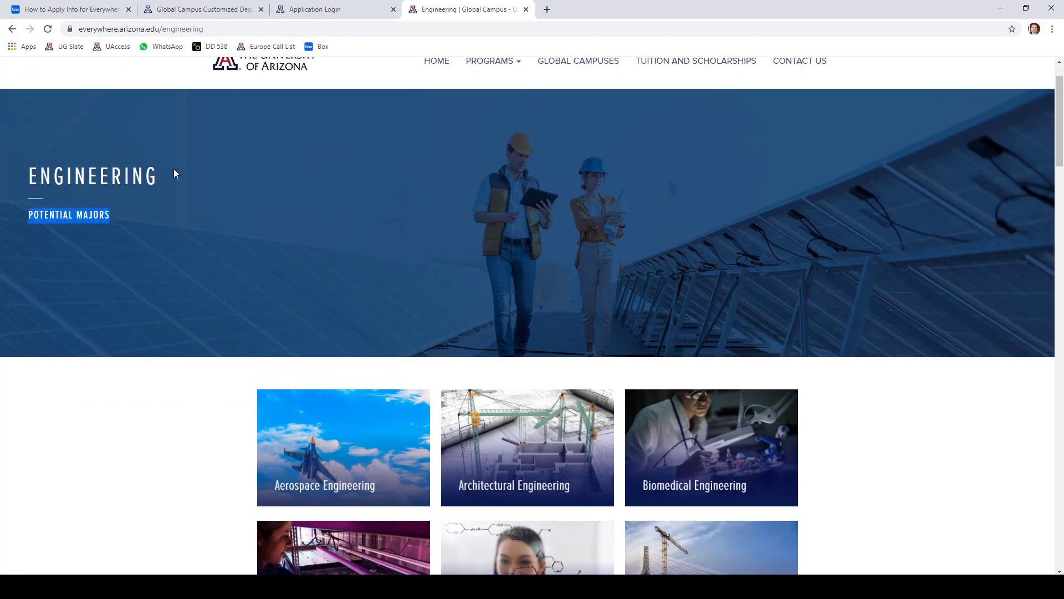
left_click_drag(148, 177, 40, 178)
scroll(166, 327, "down", 2)
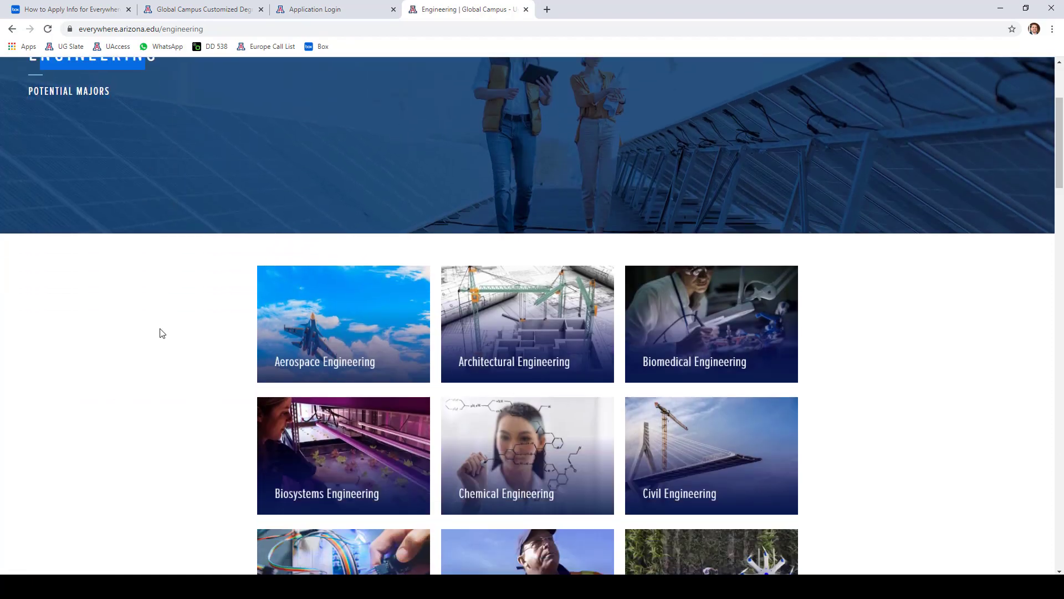
scroll(163, 332, "down", 4)
scroll(532, 239, "down", 4)
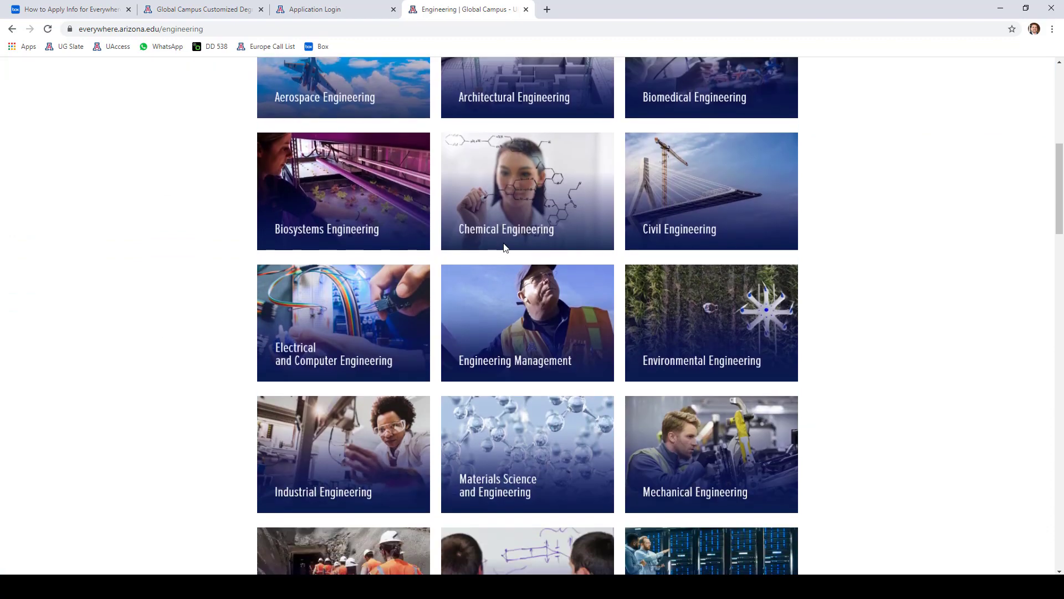
scroll(513, 256, "up", 2)
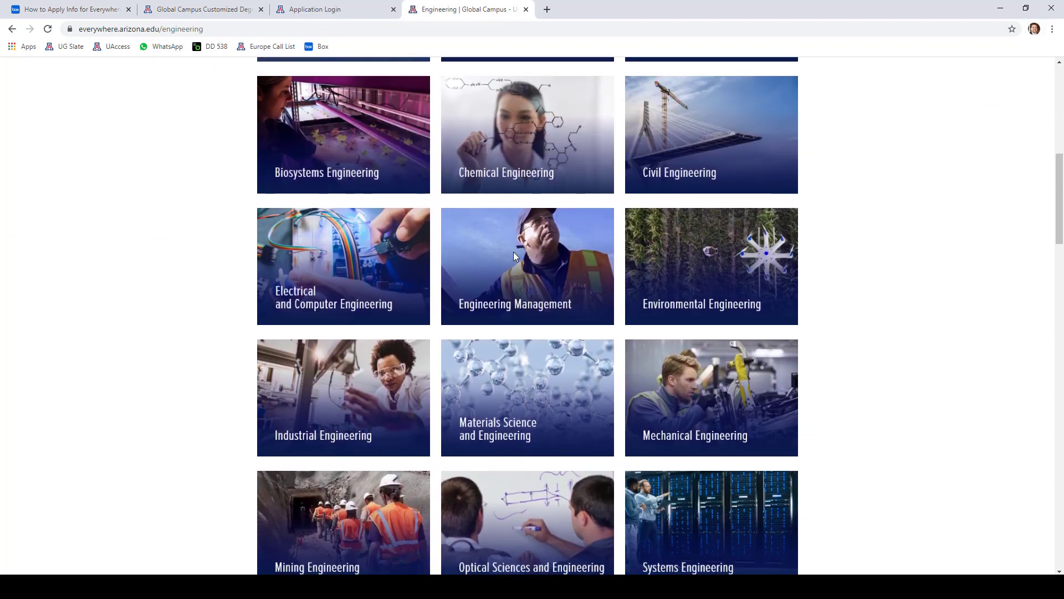
left_click(339, 11)
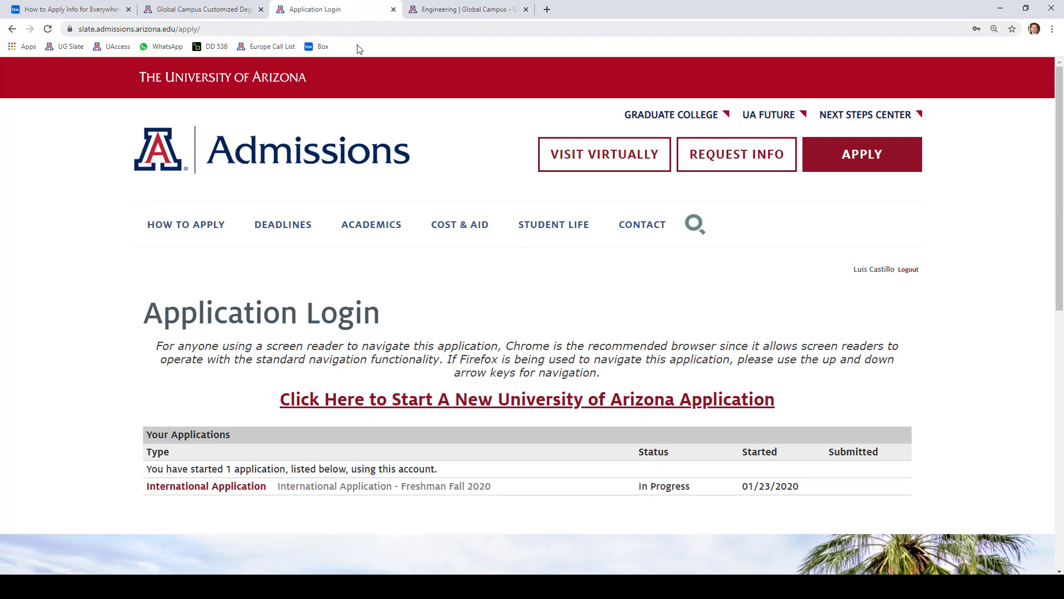
- Choose Engineering as the Customized Degree Path and read the partnership question
left_click(199, 6)
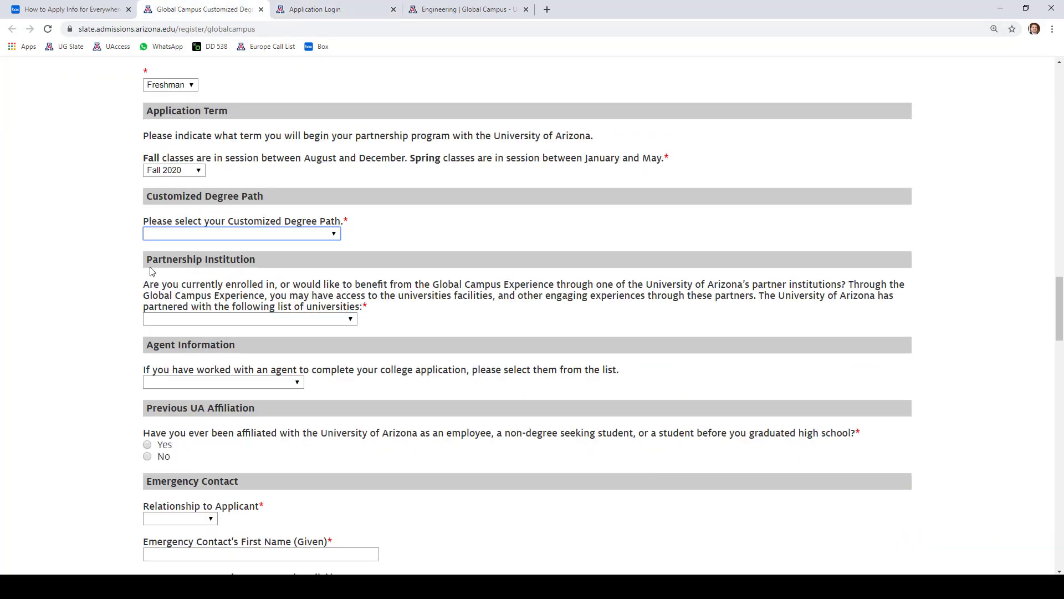
left_click(198, 234)
left_click(181, 359)
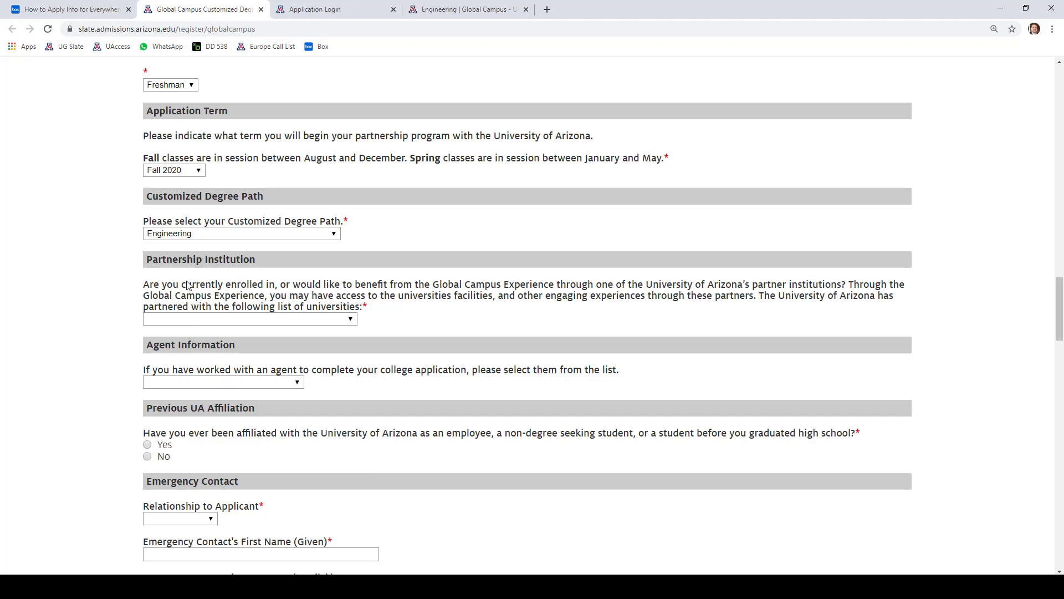
left_click_drag(187, 286, 348, 286)
left_click_drag(279, 285, 898, 278)
left_click_drag(157, 297, 713, 296)
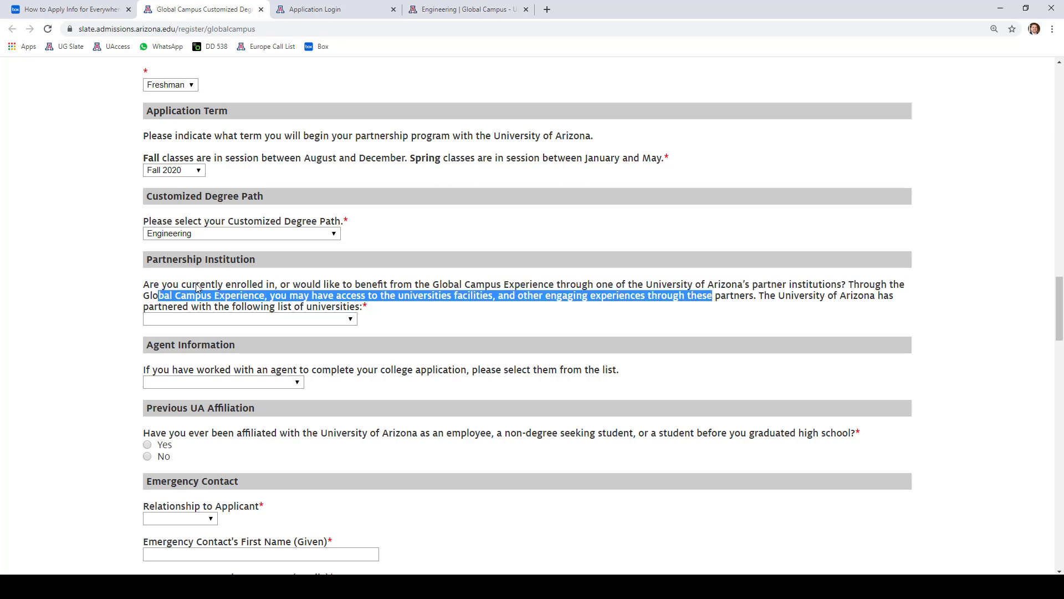
left_click(110, 294)
- Choose Tecnologico de Monterrey as partner institution and answer No to previous UA affiliation
left_click(202, 320)
scroll(204, 305, "down", 1)
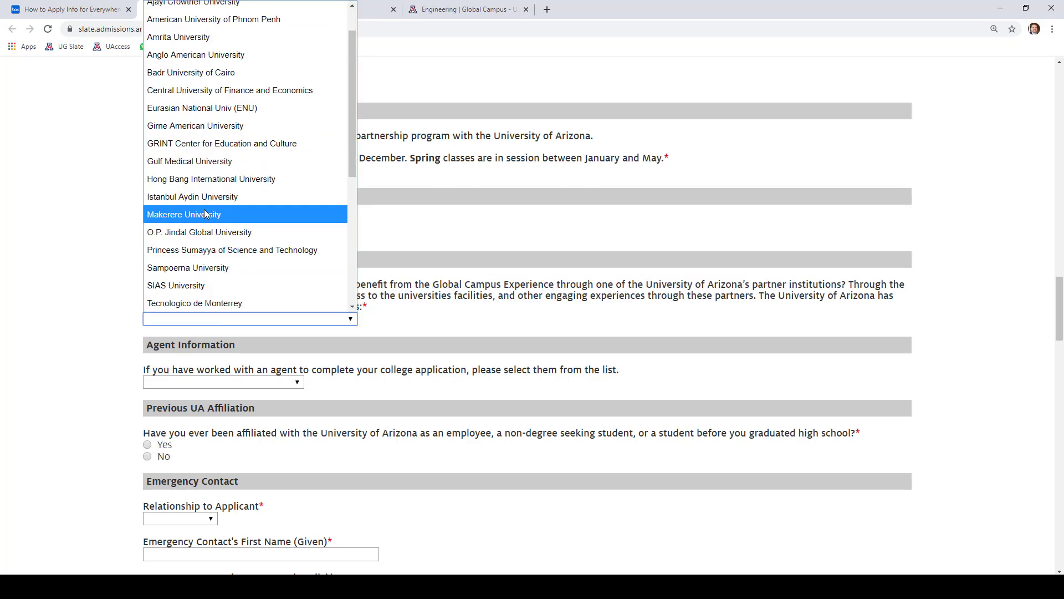
left_click(204, 303)
scroll(166, 277, "down", 3)
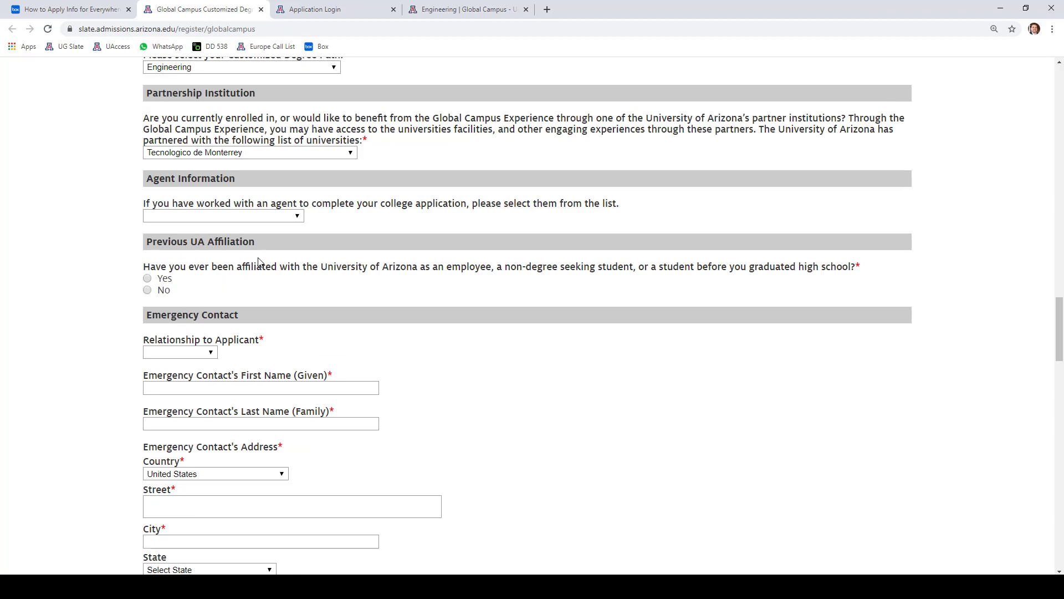
left_click(148, 292)
scroll(55, 295, "down", 2)
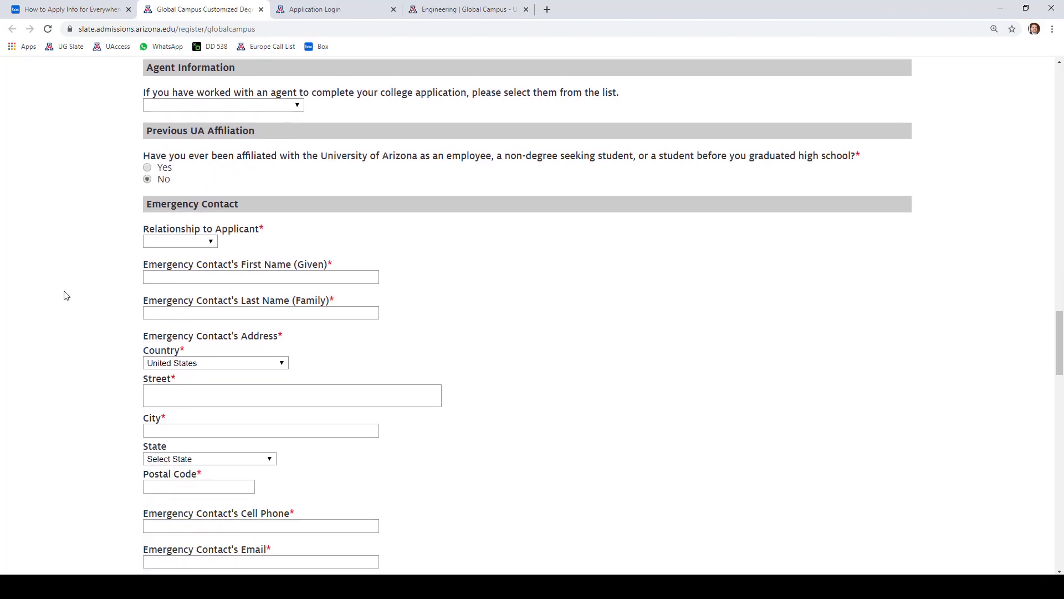
scroll(86, 257, "down", 1)
left_click(170, 187)
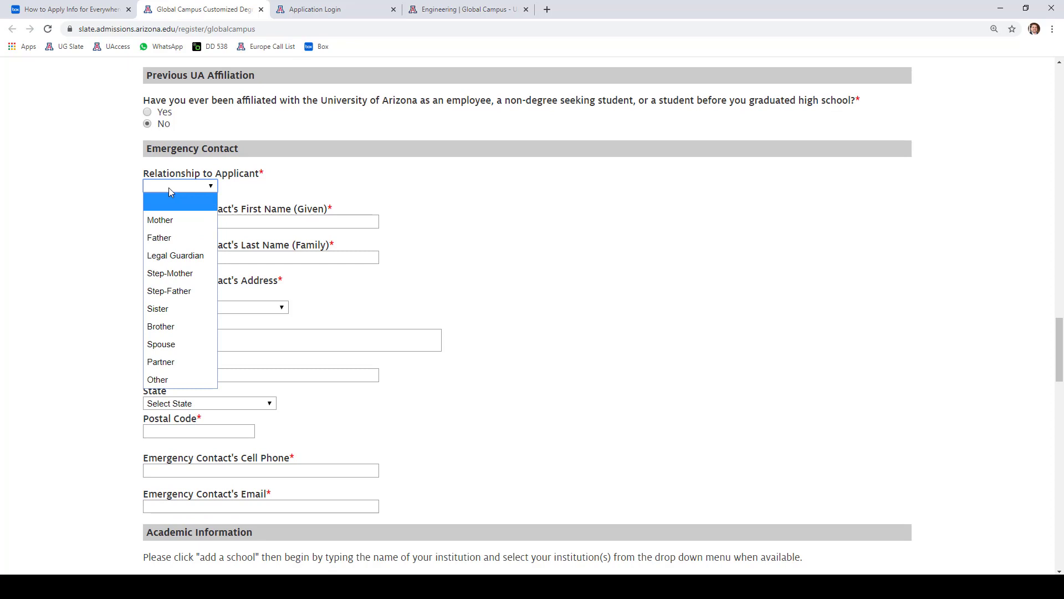
- Set the emergency contact as Father and enter the contact's first and last name
left_click(161, 237)
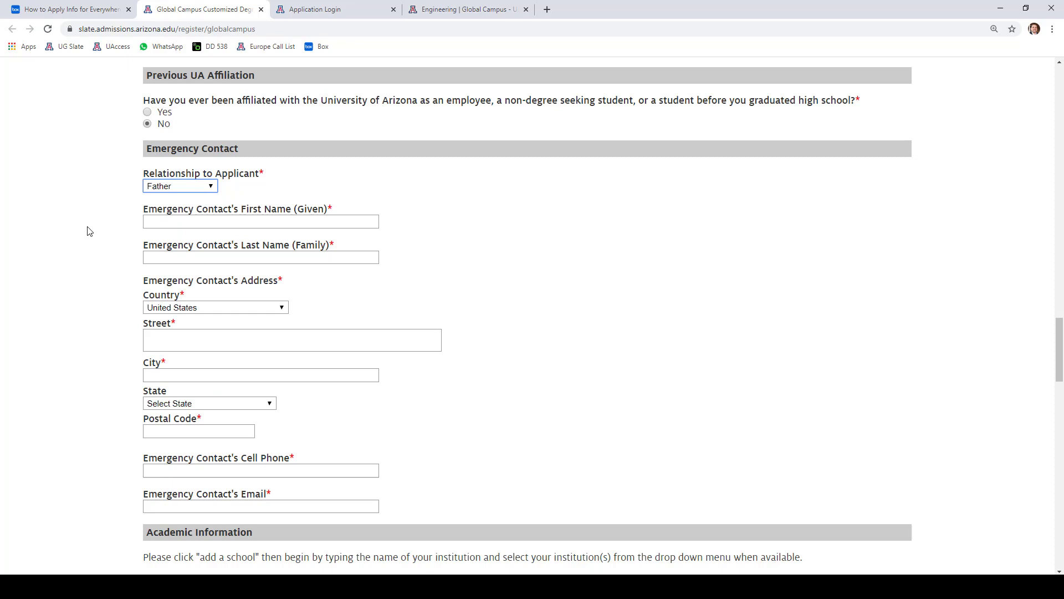
left_click(165, 224)
type("Test")
key("Tab")
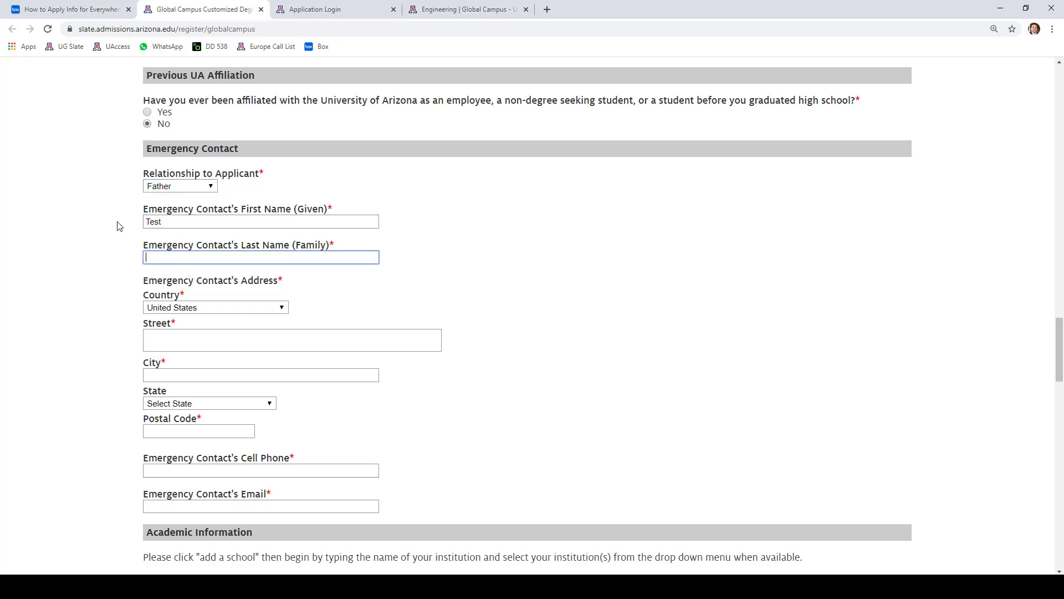
type("Test")
key("Tab")
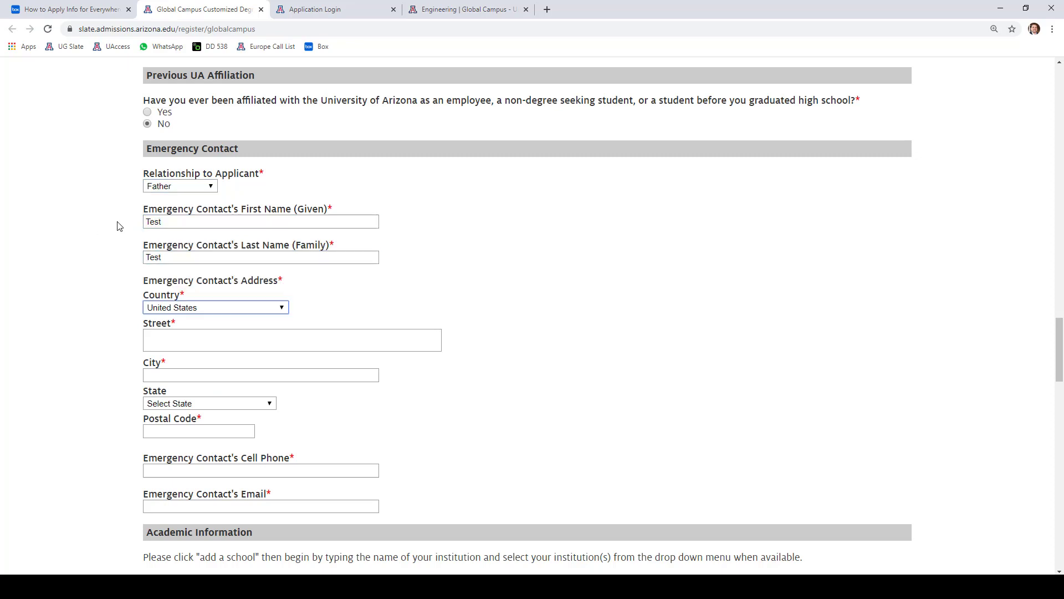
left_click(125, 249)
- Set the contact's country to Mexico, enter the street, and set the city to Rocky Point
left_click(167, 312)
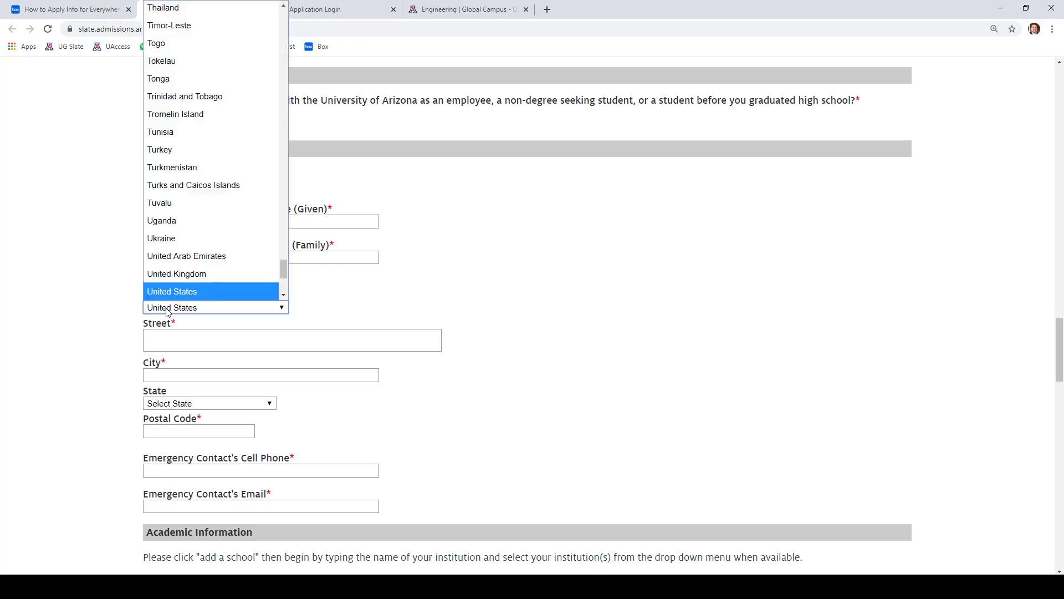
type("mex")
key("Return")
key("Tab")
type("Test")
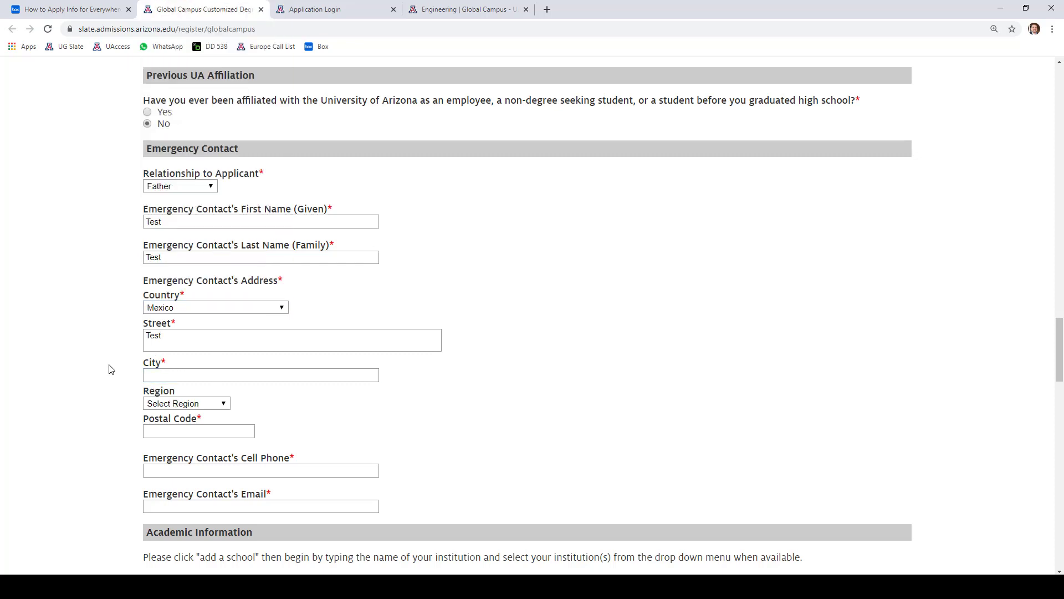
left_click(174, 372)
type("Rocky Point")
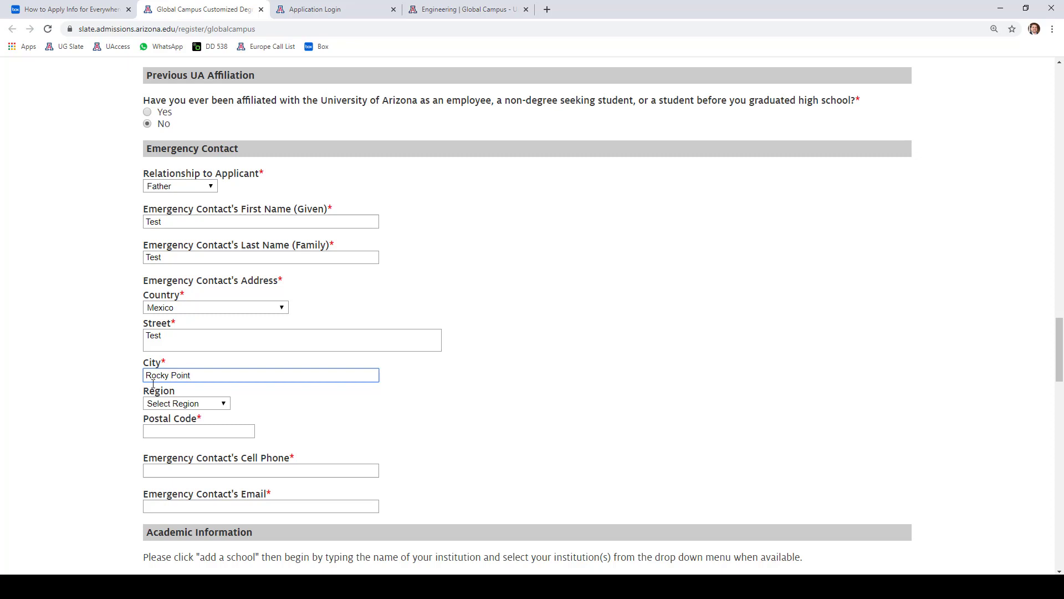
left_click(102, 399)
- Set the contact's region to Sonora and enter the postal code
scroll(102, 399, "down", 1)
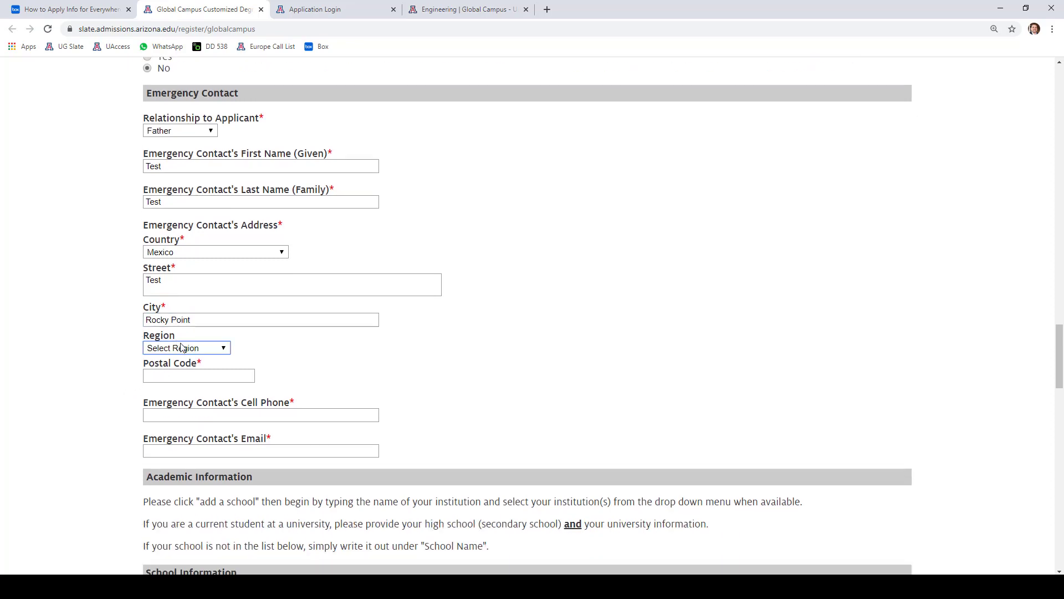
left_click(182, 348)
scroll(199, 211, "down", 5)
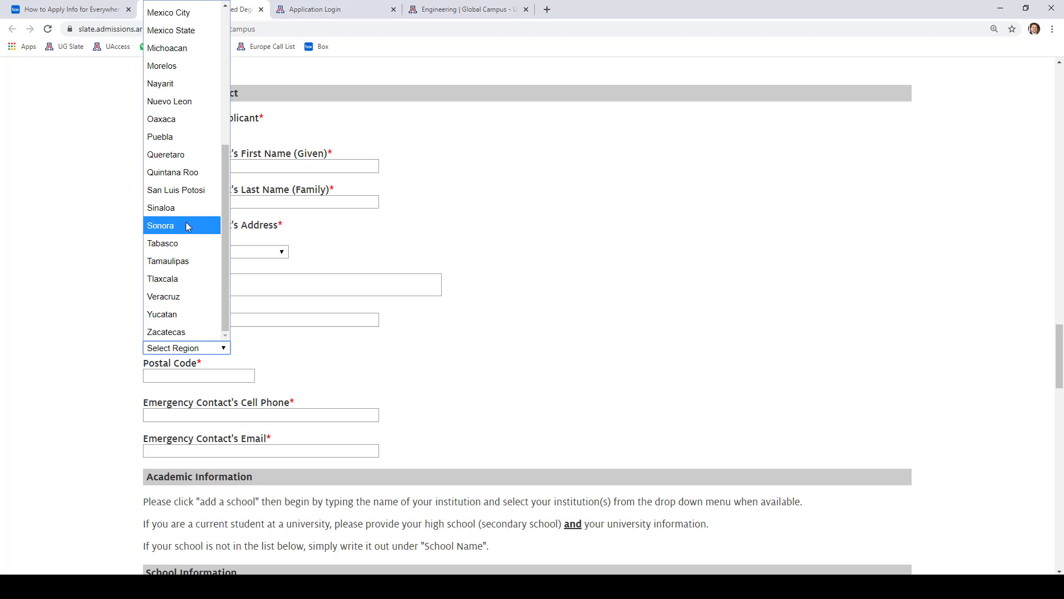
left_click(187, 227)
left_click(190, 376)
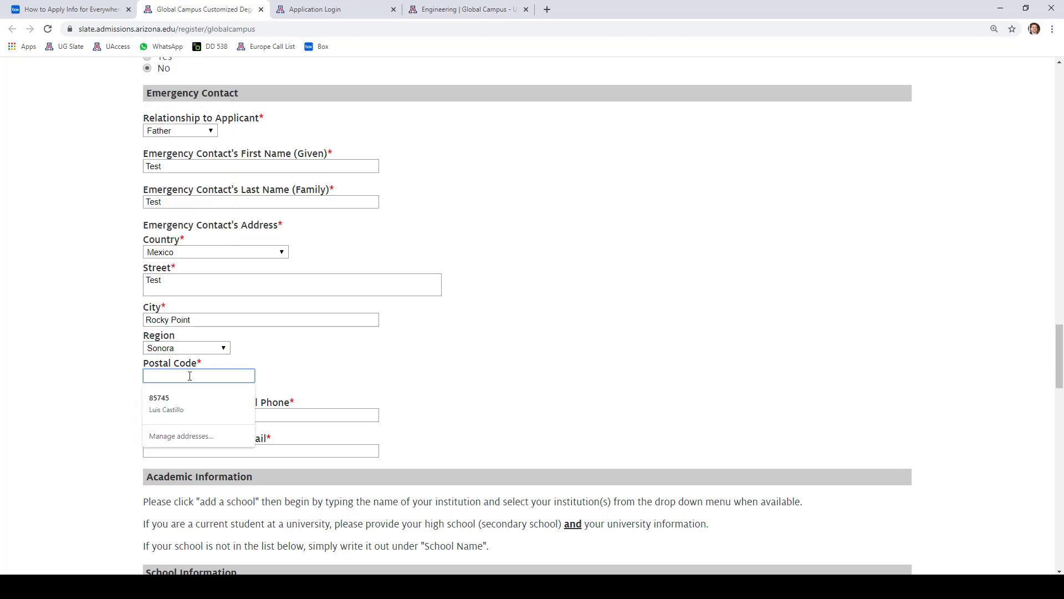
type("878455")
left_click(120, 433)
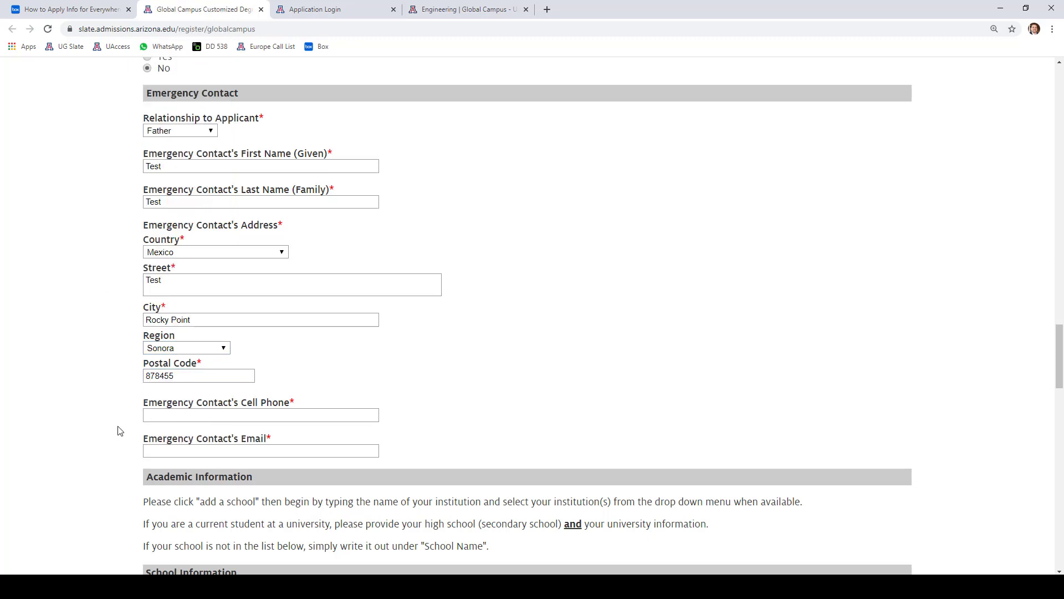
scroll(112, 401, "down", 2)
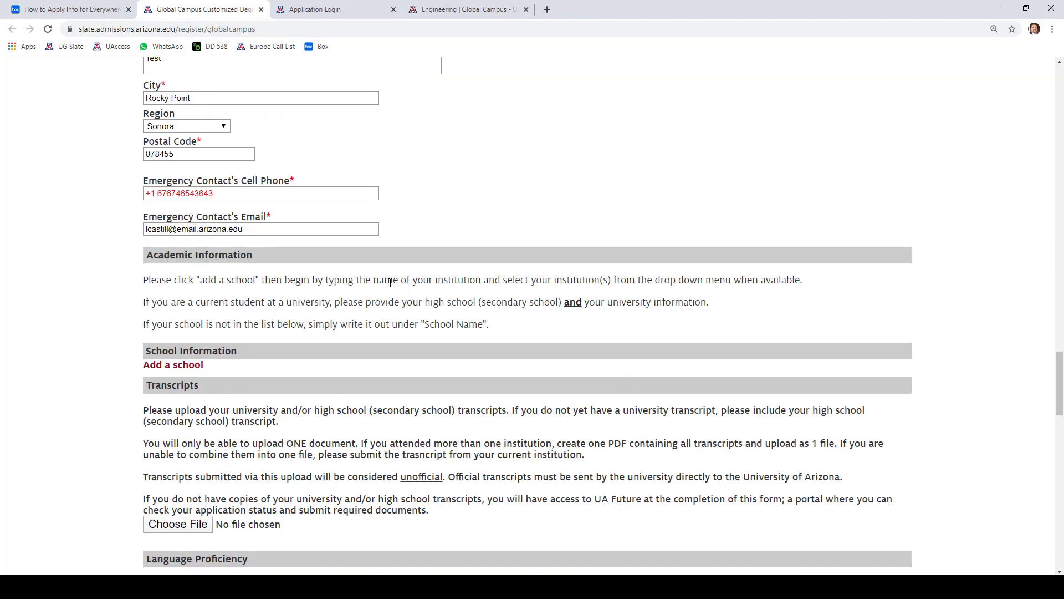
- Read the instructions on naming your institution and for current university students
scroll(390, 285, "down", 1)
left_click_drag(353, 227, 619, 234)
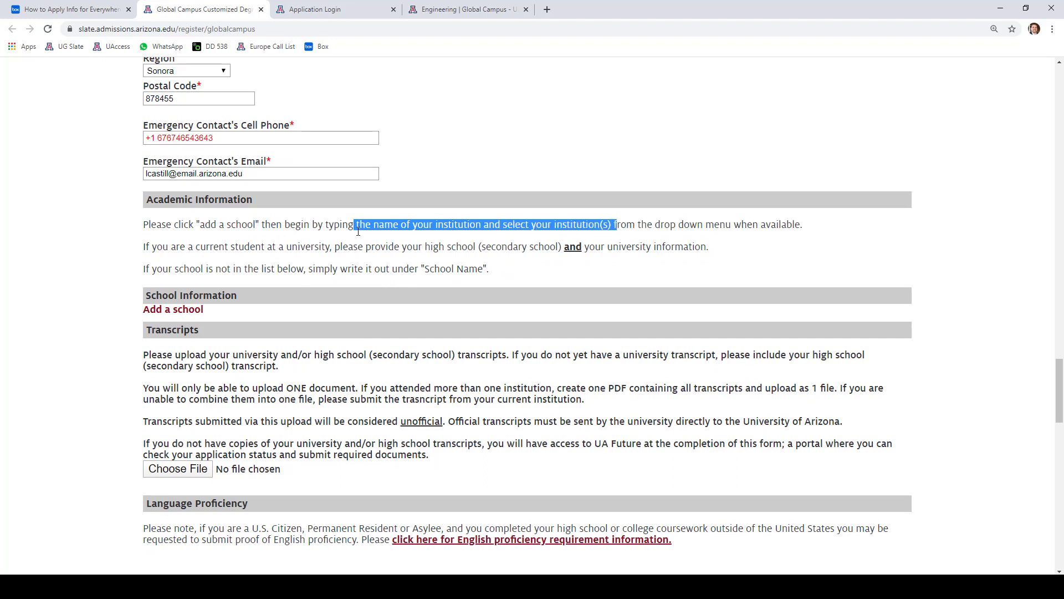
left_click_drag(194, 250, 252, 258)
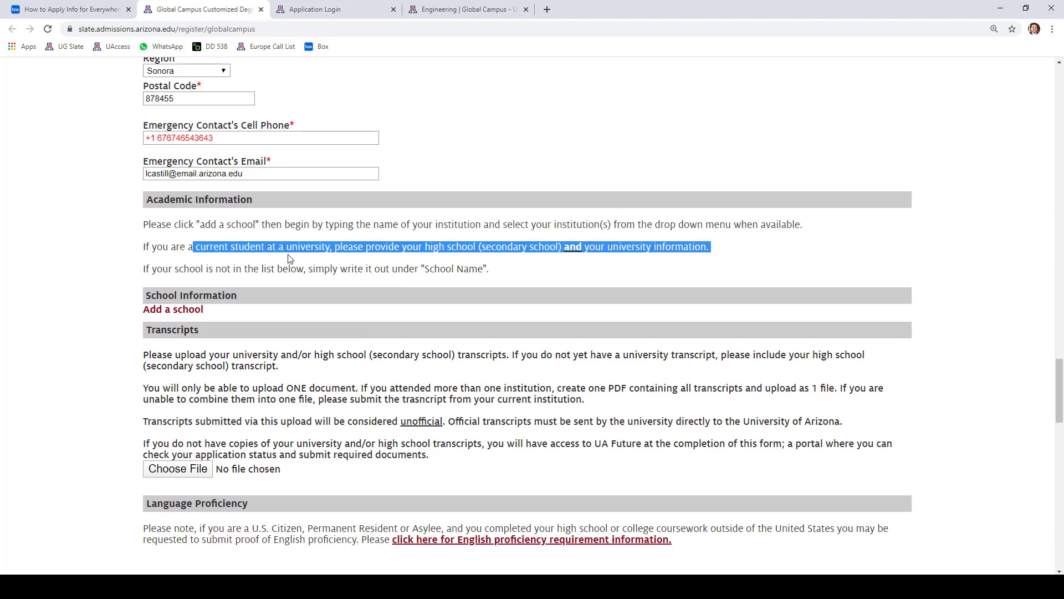
left_click(226, 259)
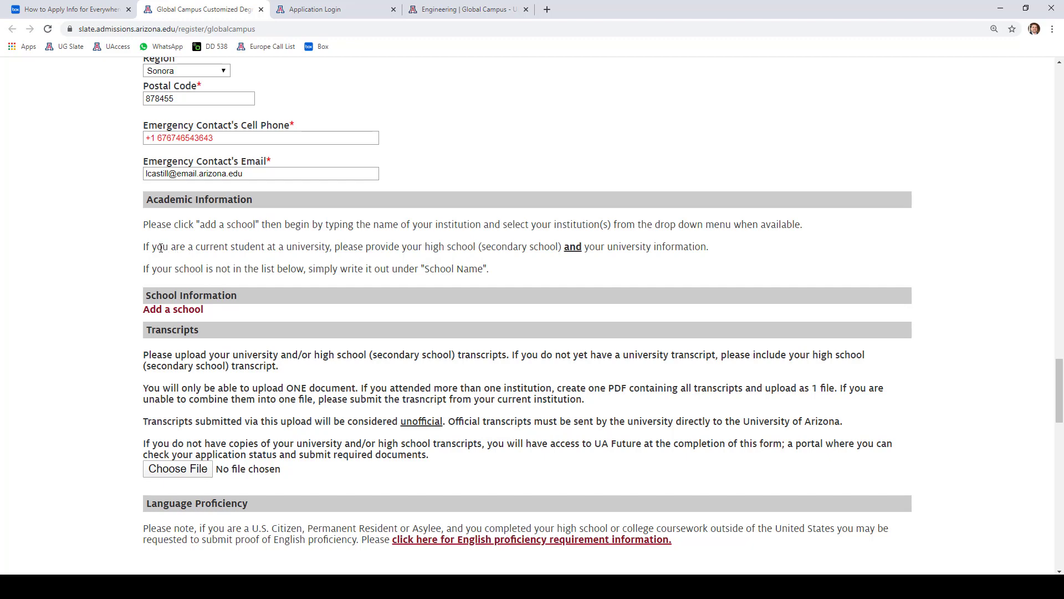
left_click_drag(178, 248, 510, 249)
left_click(466, 267)
scroll(423, 263, "down", 1)
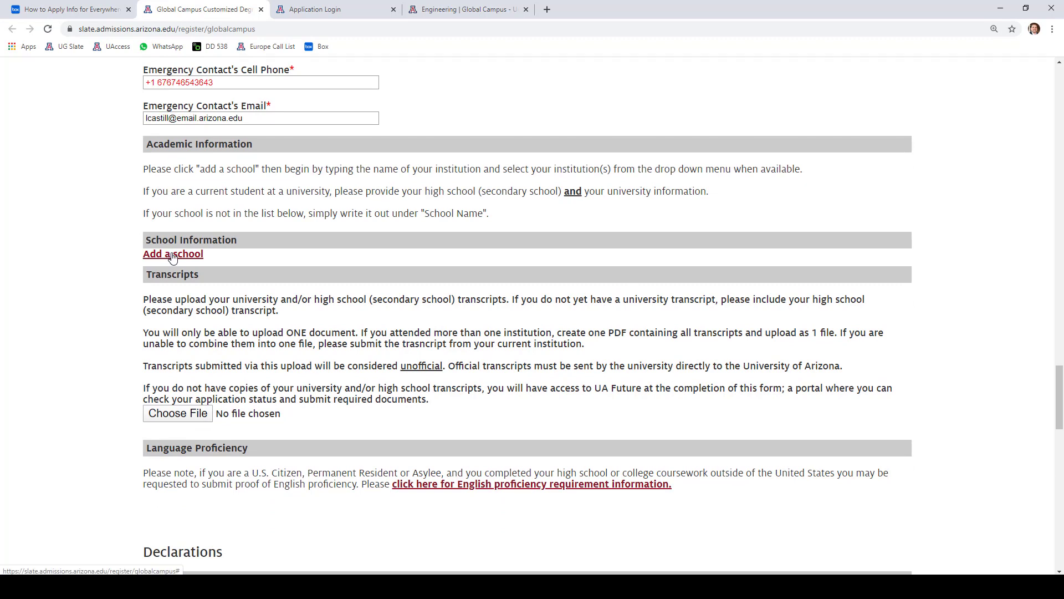
- Add a school in Mexico: Rocky Point, region Sonora, institution type High School
left_click(172, 254)
scroll(333, 277, "down", 1)
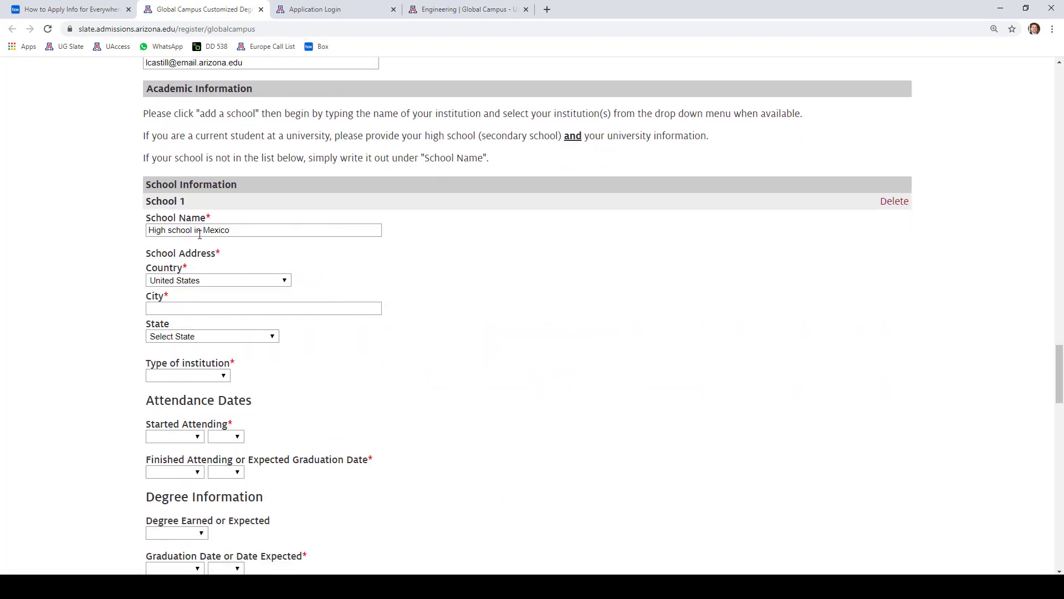
left_click(203, 281)
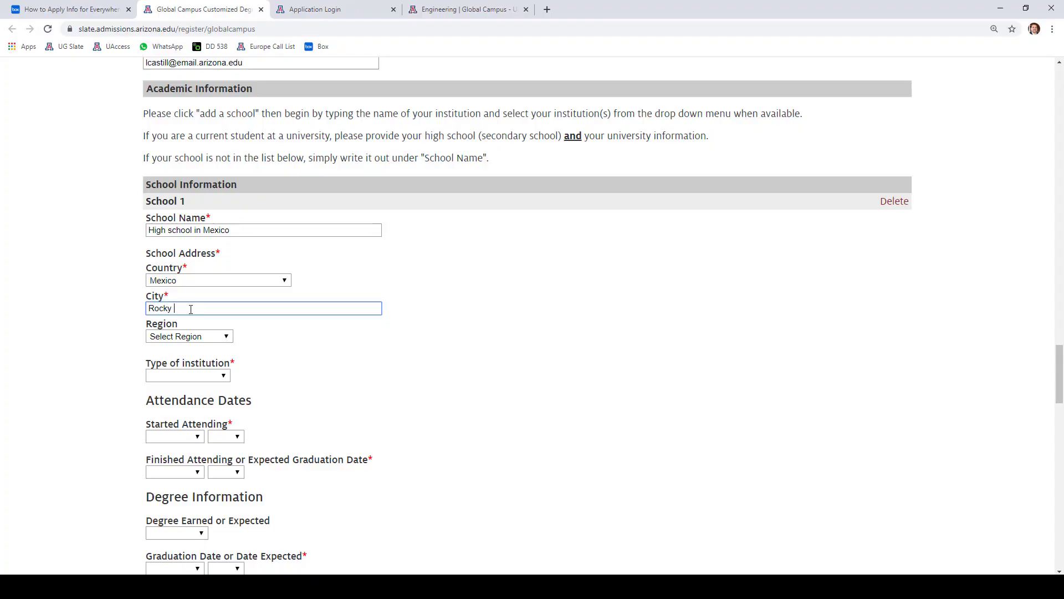
scroll(111, 338, "down", 1)
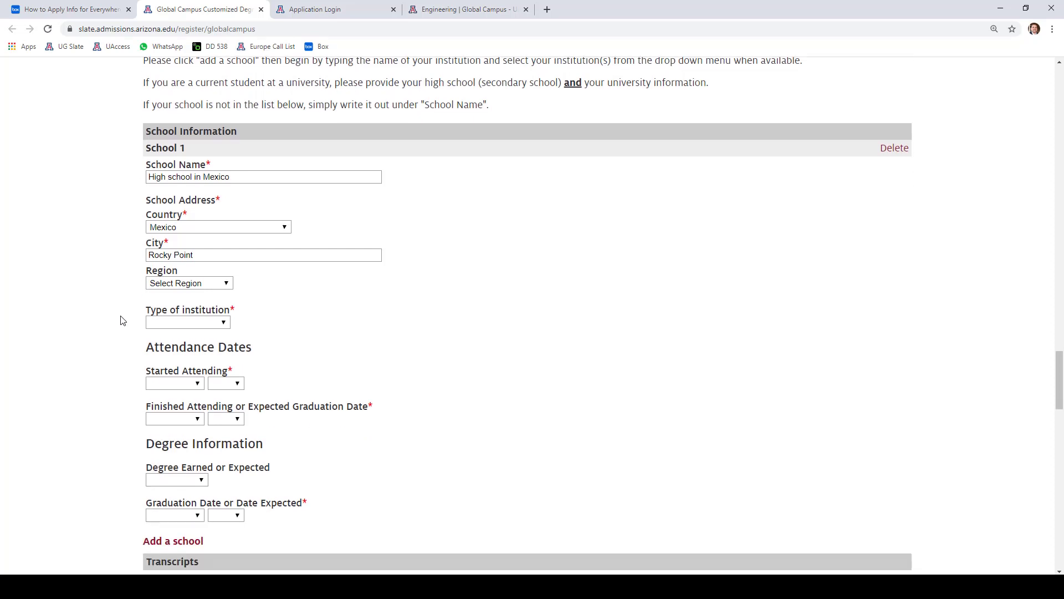
left_click(193, 282)
scroll(189, 377, "down", 5)
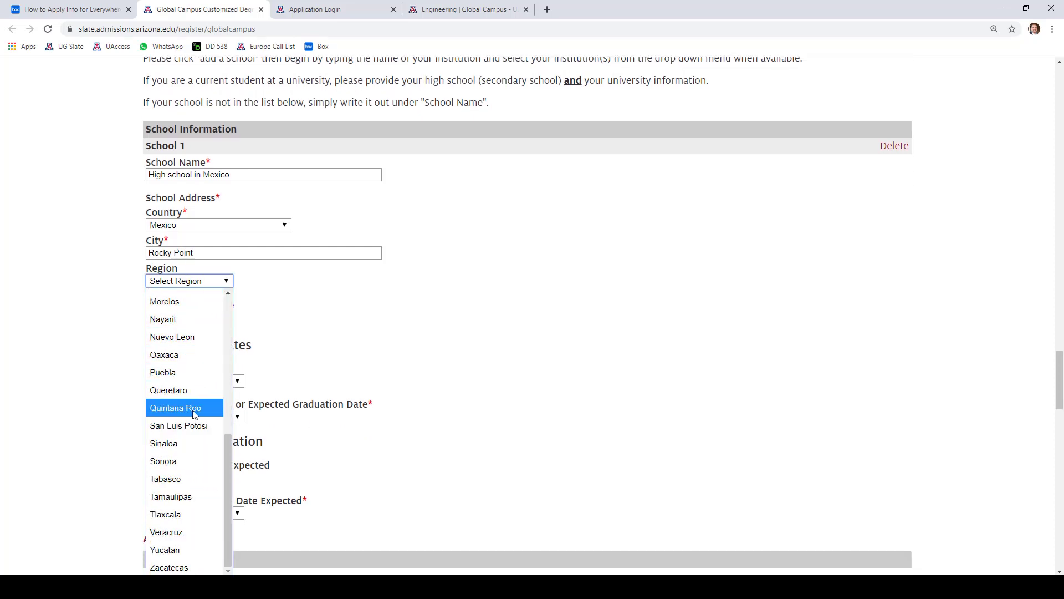
left_click(166, 462)
left_click(198, 321)
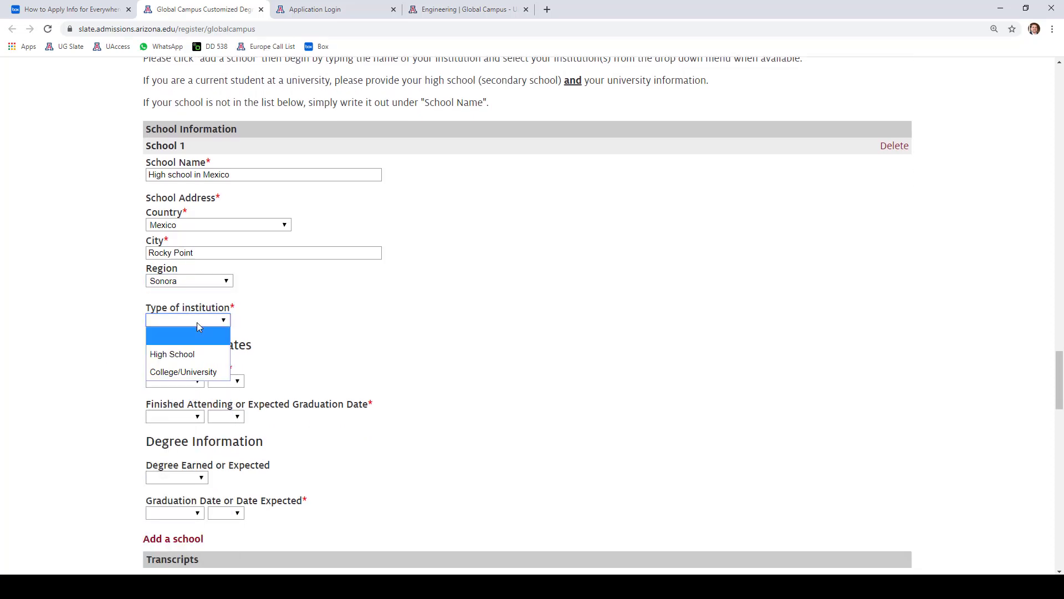
key("Return")
- Set attendance August 2017 to July 2020, degree High School, graduation July 2020
scroll(153, 325, "down", 2)
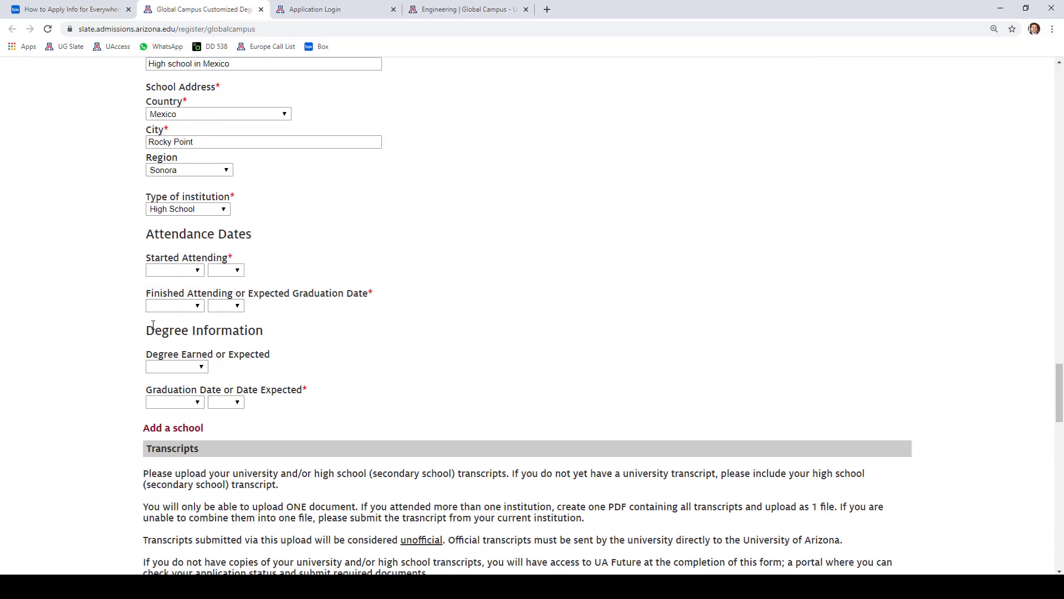
left_click(176, 272)
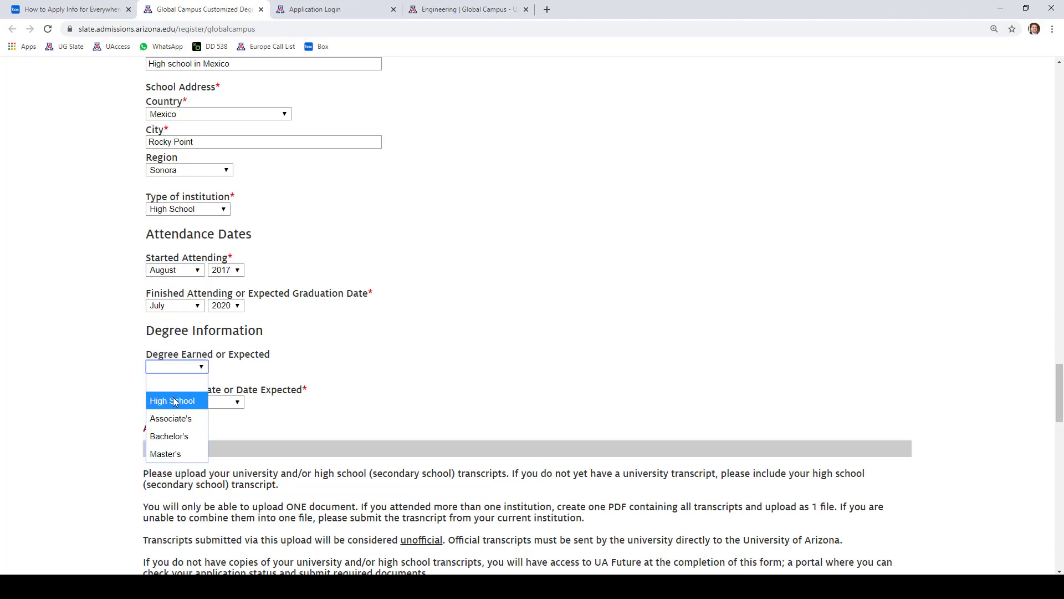
key("Return")
left_click(102, 388)
scroll(97, 377, "down", 1)
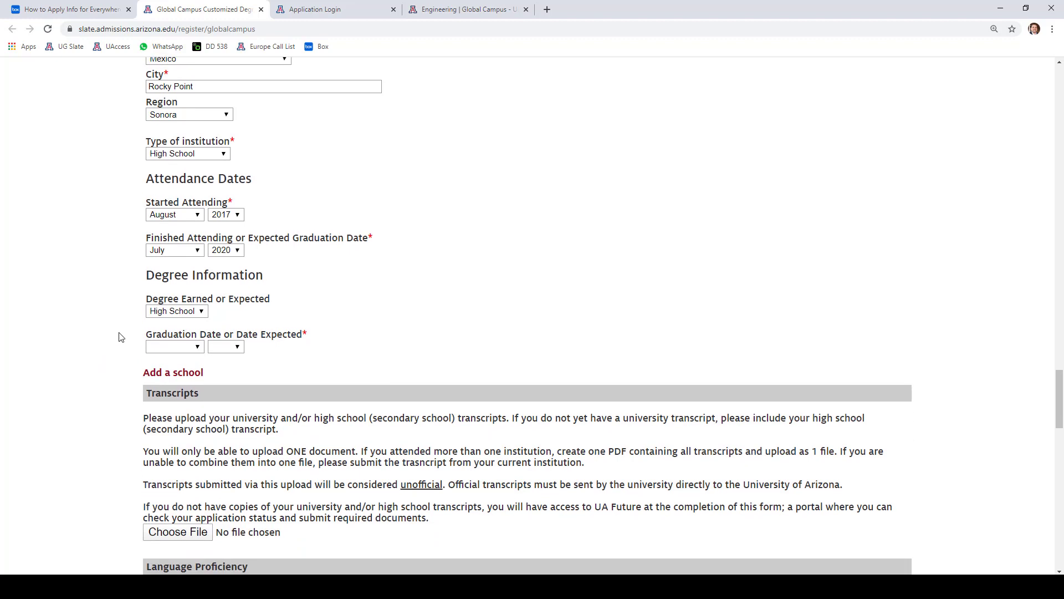
left_click(164, 349)
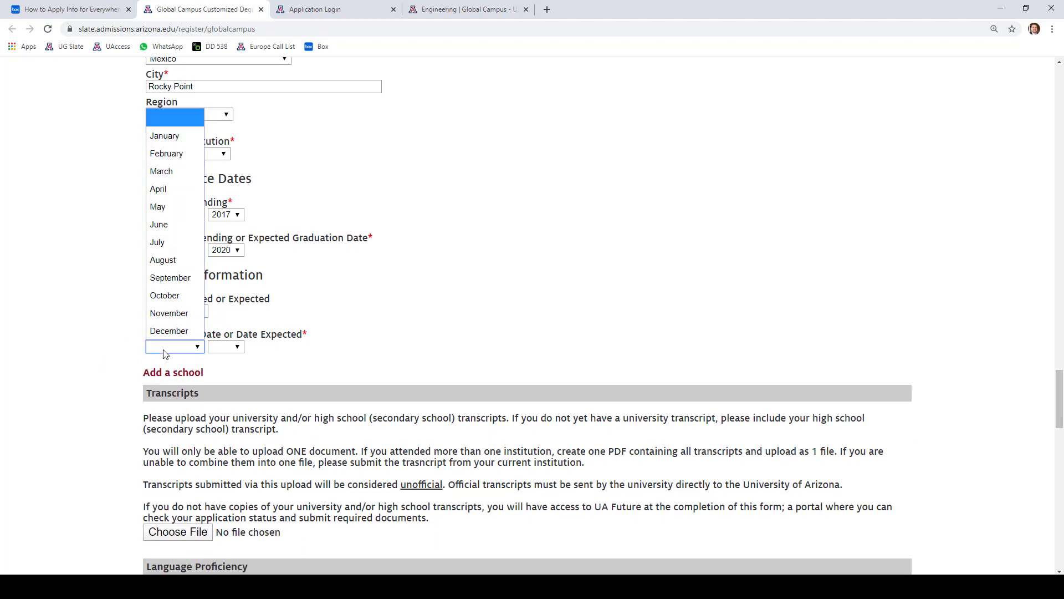
left_click(167, 240)
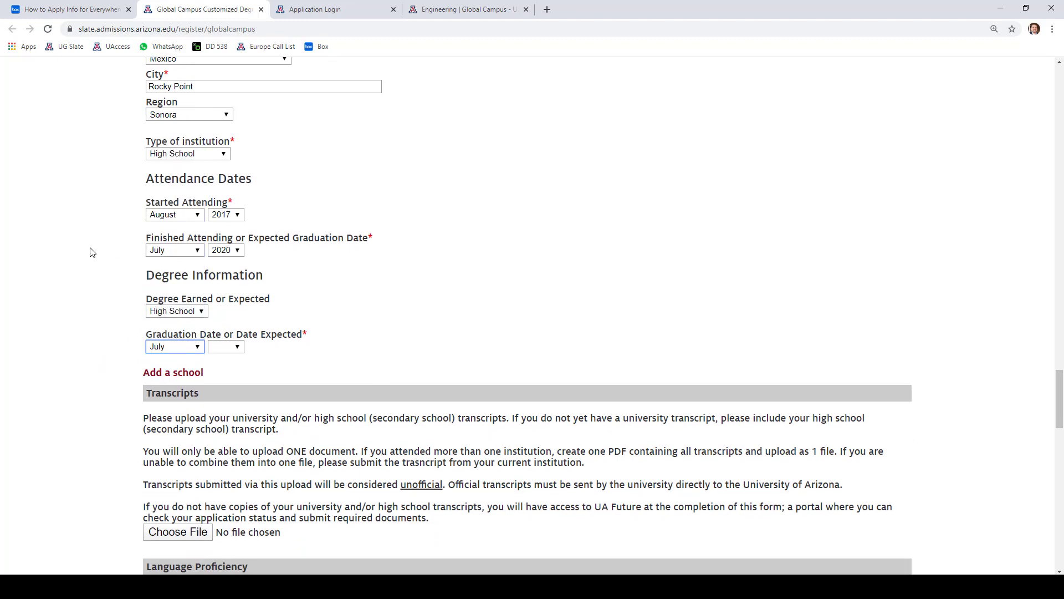
left_click(92, 253)
- Review the finished school entry and the option to add another school
scroll(92, 323, "down", 1)
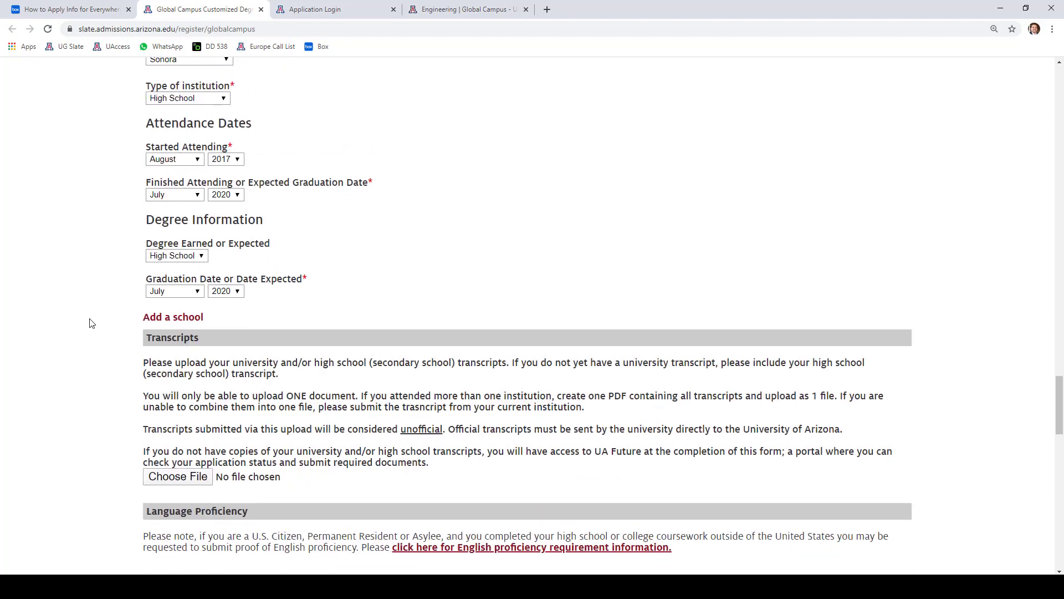
scroll(36, 321, "up", 4)
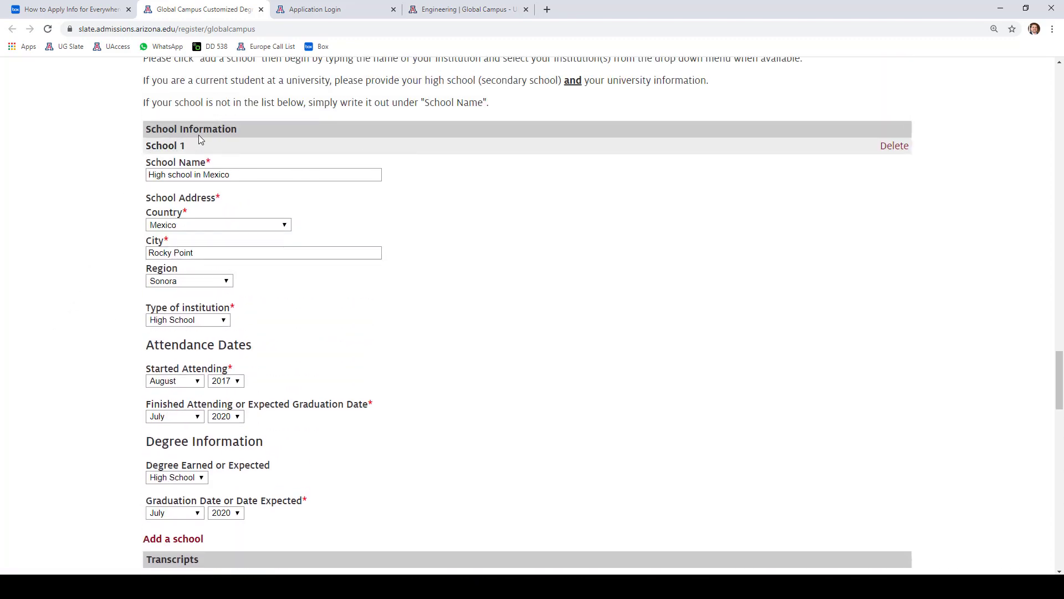
scroll(97, 311, "down", 2)
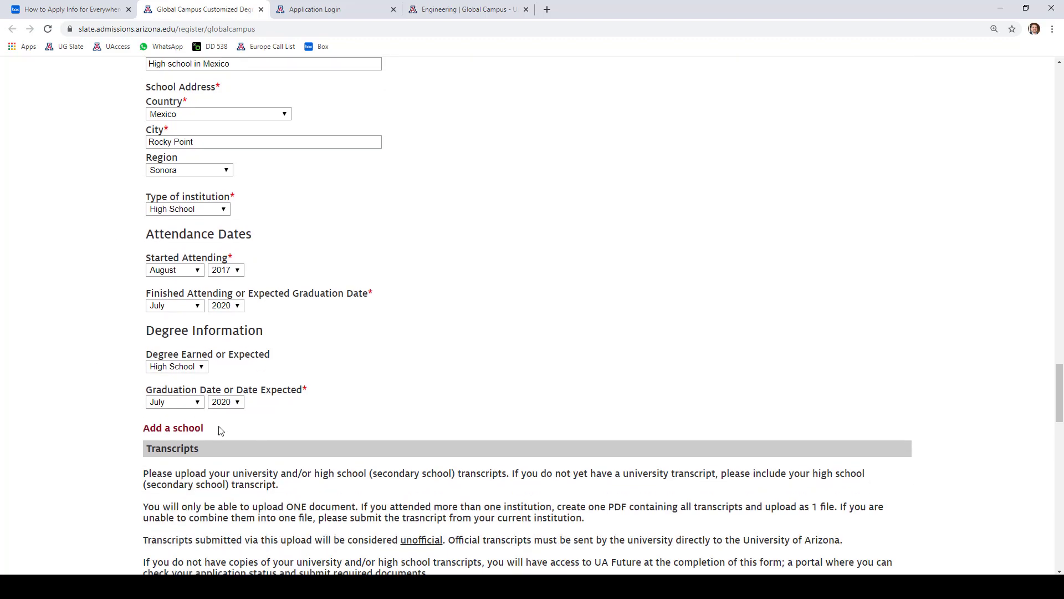
left_click_drag(219, 429, 117, 423)
left_click(95, 377)
scroll(114, 333, "up", 3)
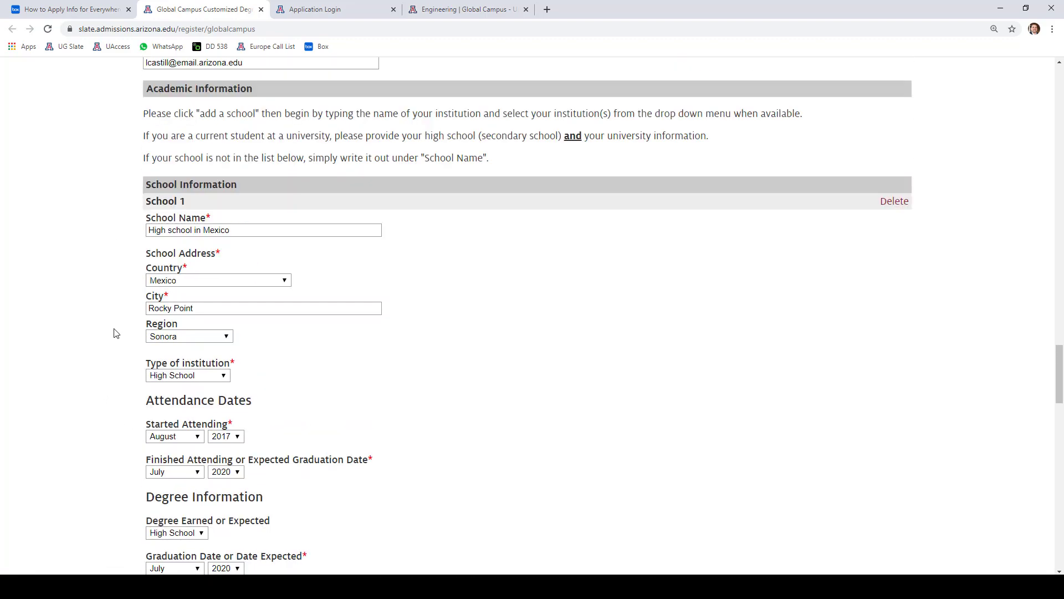
scroll(94, 344, "down", 5)
scroll(95, 357, "down", 1)
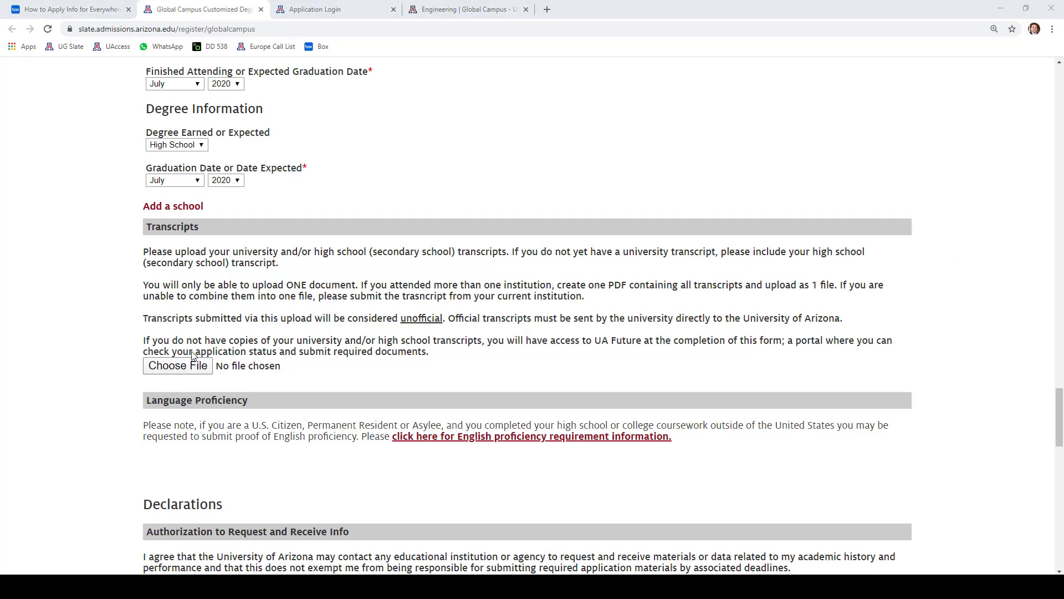
- Upload Test Transcript.pdf from the Desktop as the transcript document
left_click(106, 169)
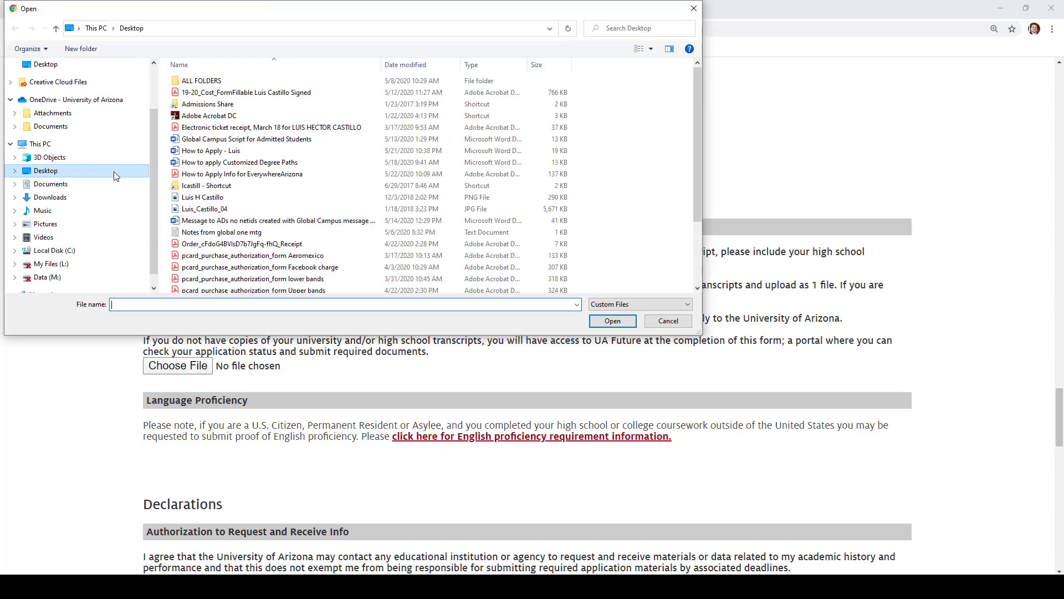
scroll(282, 182, "down", 2)
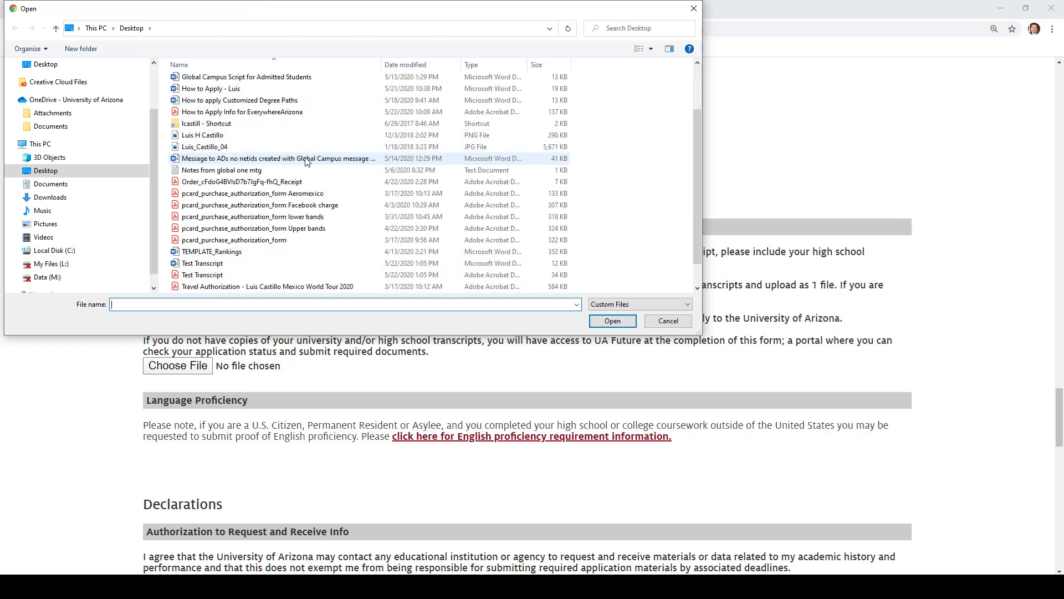
left_click(217, 274)
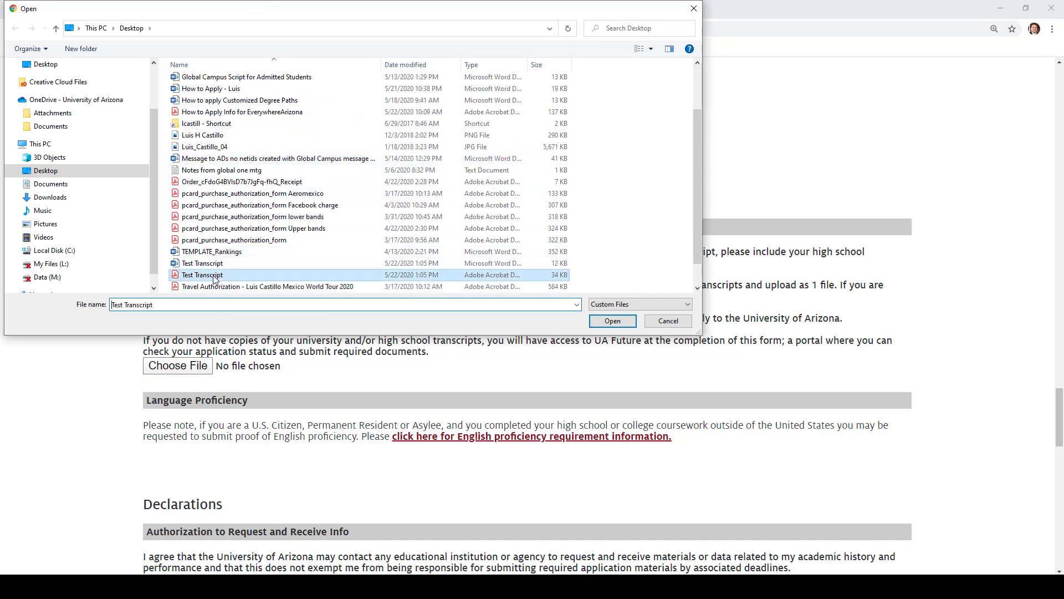
left_click(612, 321)
scroll(60, 319, "down", 2)
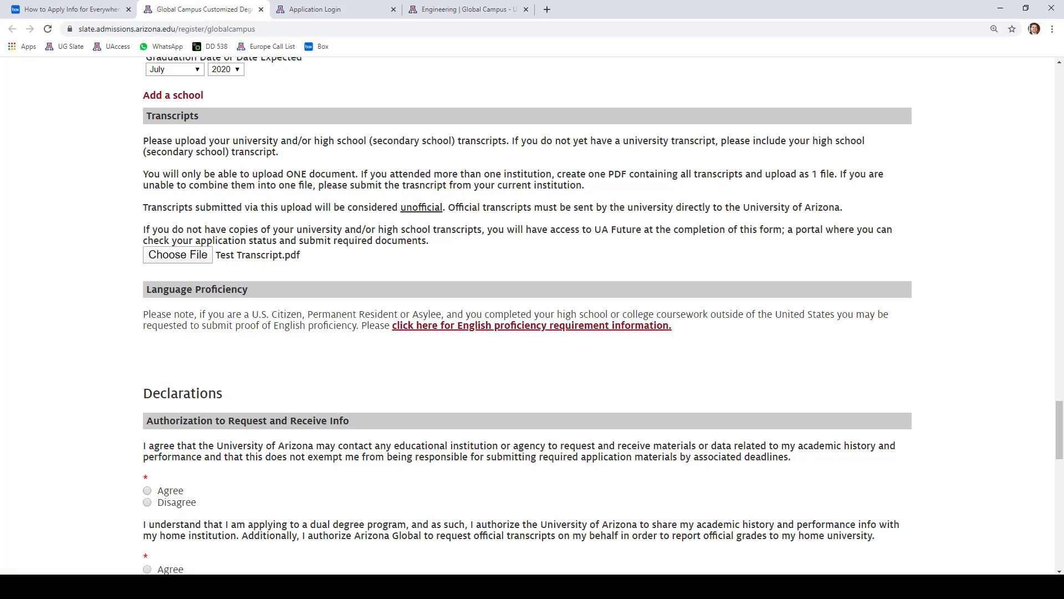
- Check the TOEFL 70/79 and IELTS 6.0/6.5 English proficiency minimums, then return to the form
left_click(648, 325)
mouse_move(416, 242)
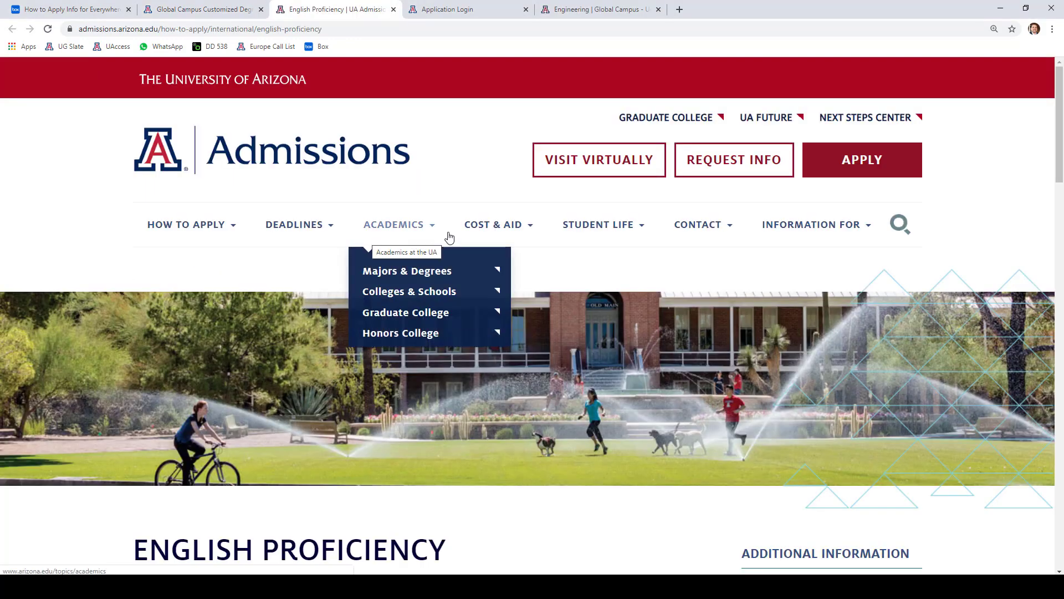
scroll(449, 237, "down", 8)
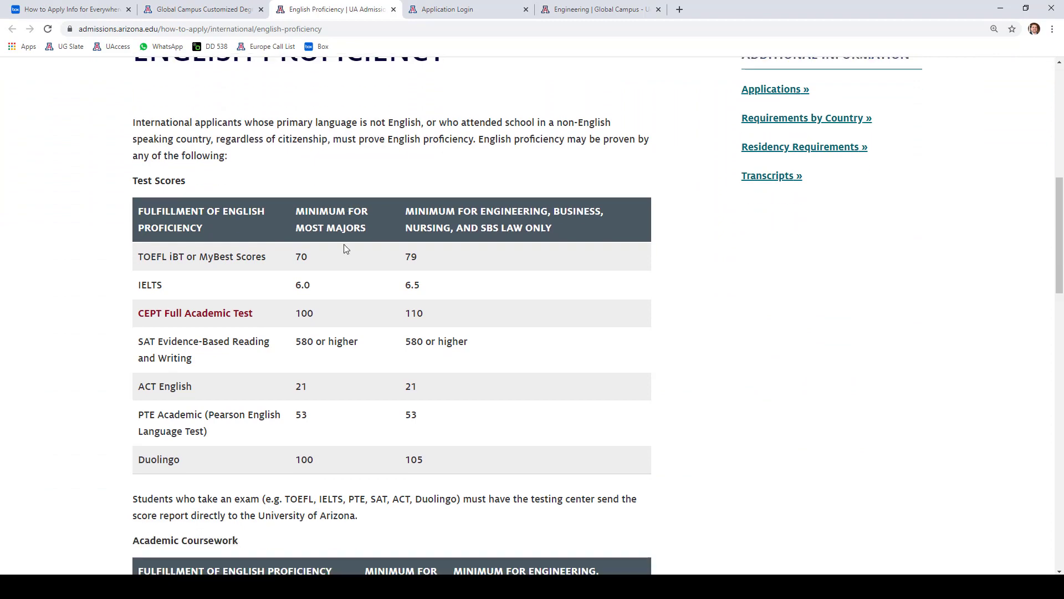
scroll(344, 248, "down", 1)
scroll(268, 244, "down", 2)
scroll(268, 243, "up", 4)
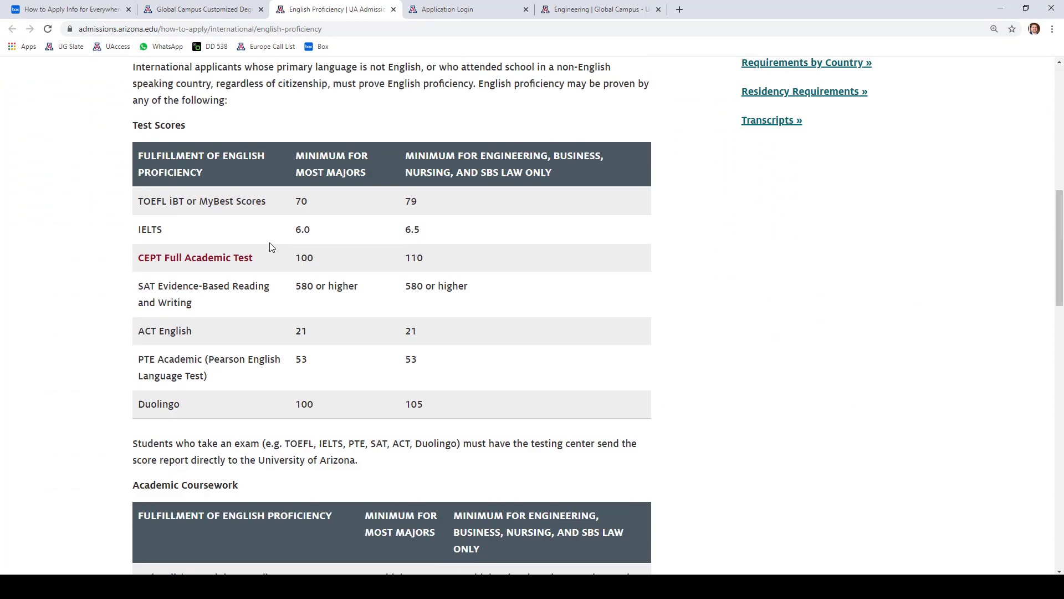
scroll(268, 242, "down", 2)
scroll(268, 242, "down", 2)
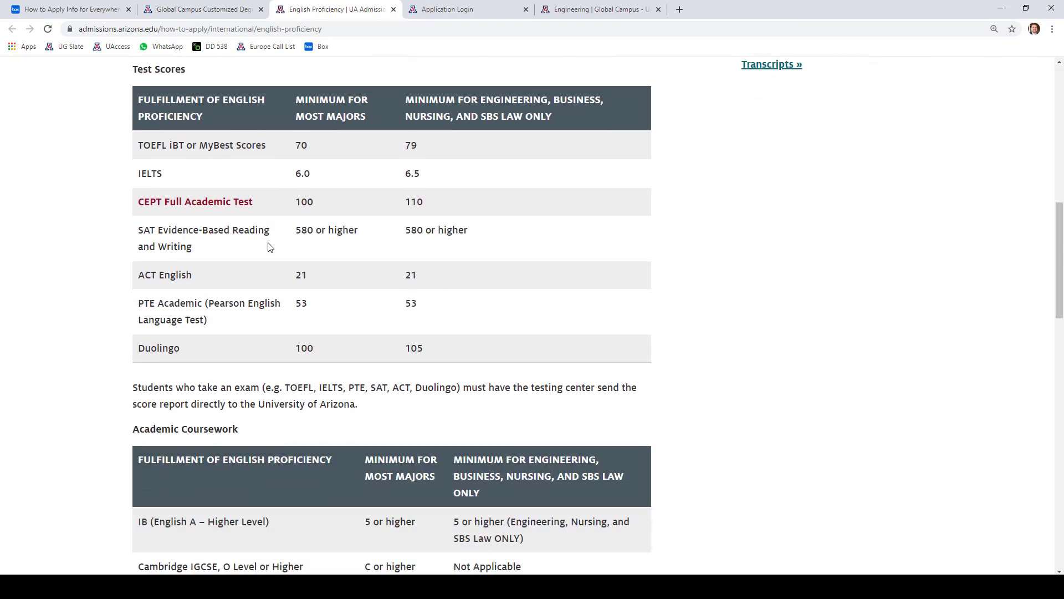
scroll(268, 242, "down", 4)
scroll(268, 242, "up", 2)
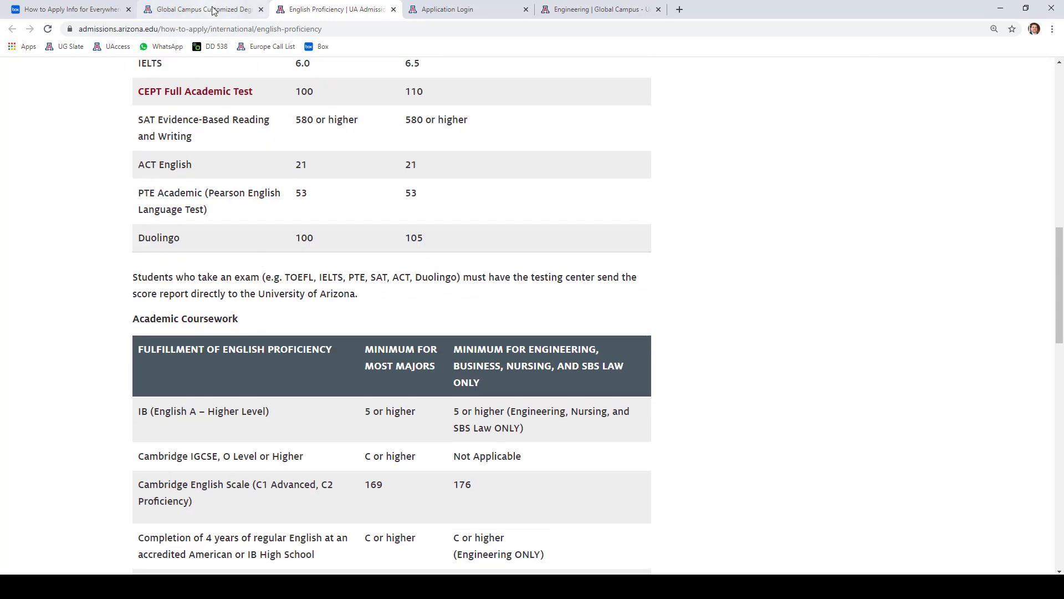
left_click(213, 10)
left_click_drag(146, 327, 341, 328)
- Agree to the records and dual-degree transcript authorization statements
left_click(242, 359)
scroll(241, 355, "down", 2)
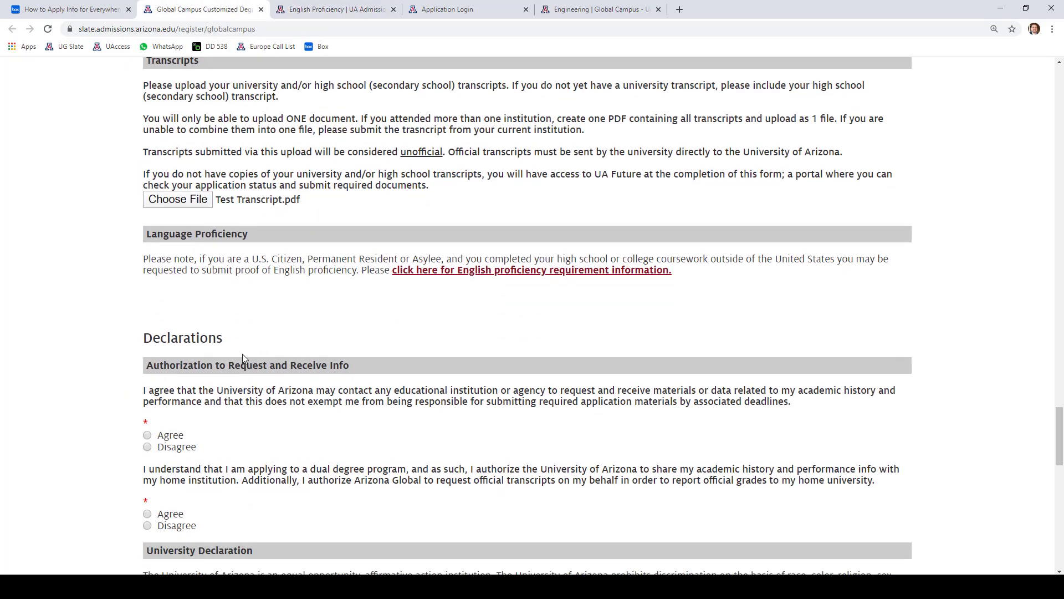
scroll(277, 366, "down", 1)
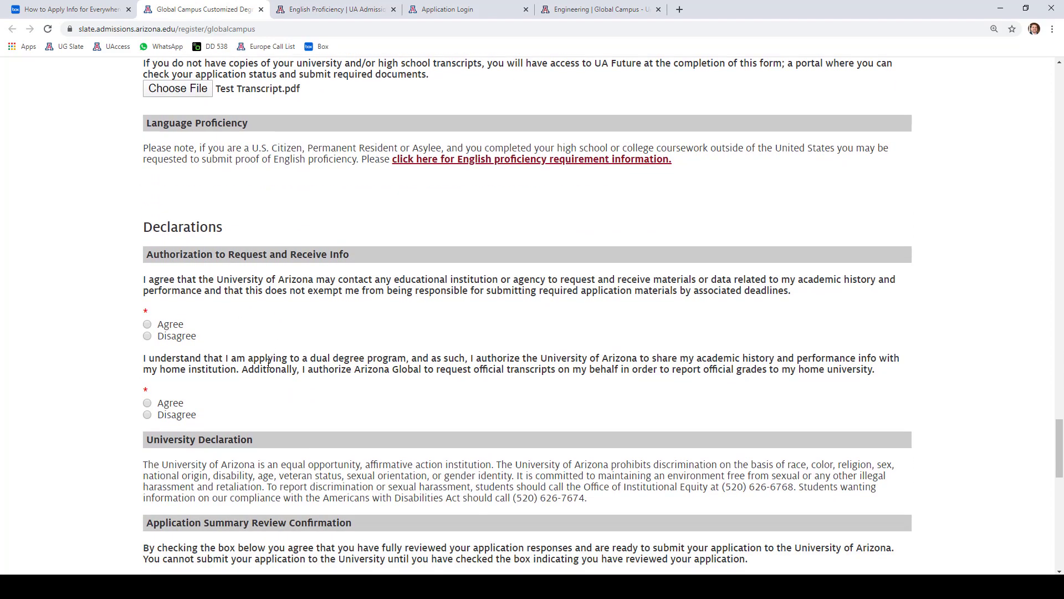
left_click(147, 323)
left_click(147, 402)
scroll(285, 305, "down", 2)
scroll(286, 305, "down", 1)
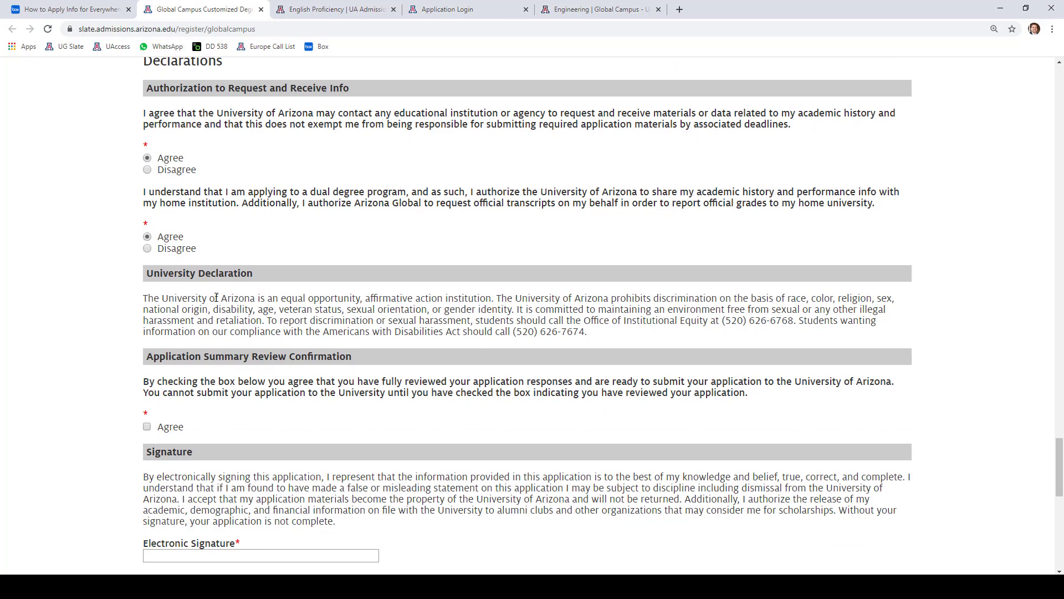
- Confirm the application summary review and enter the applicant's full name as e-signature
left_click_drag(216, 298, 276, 327)
left_click(106, 364)
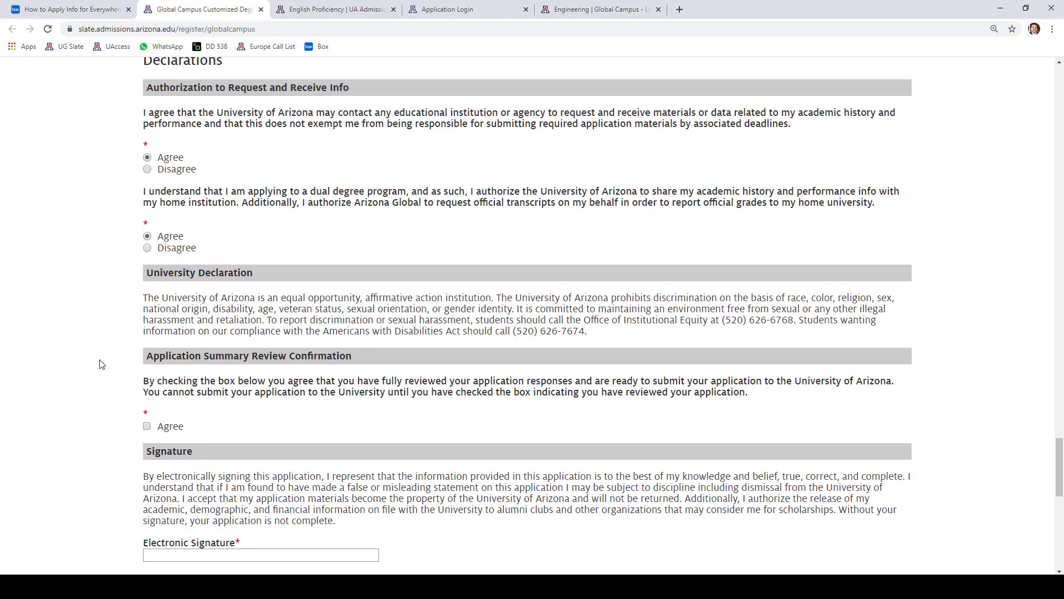
scroll(102, 349, "down", 2)
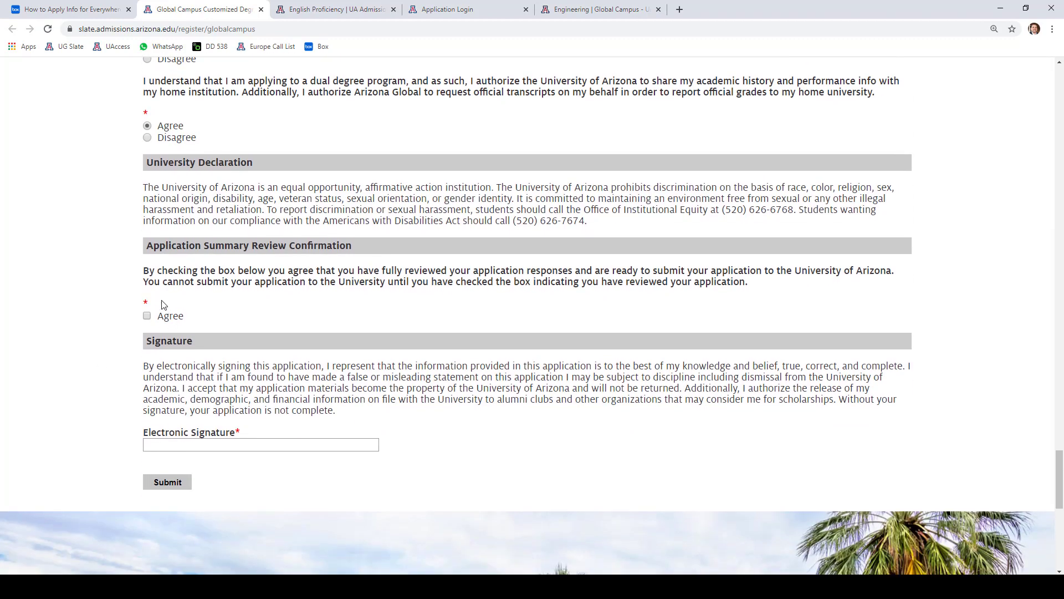
left_click(147, 317)
left_click(177, 442)
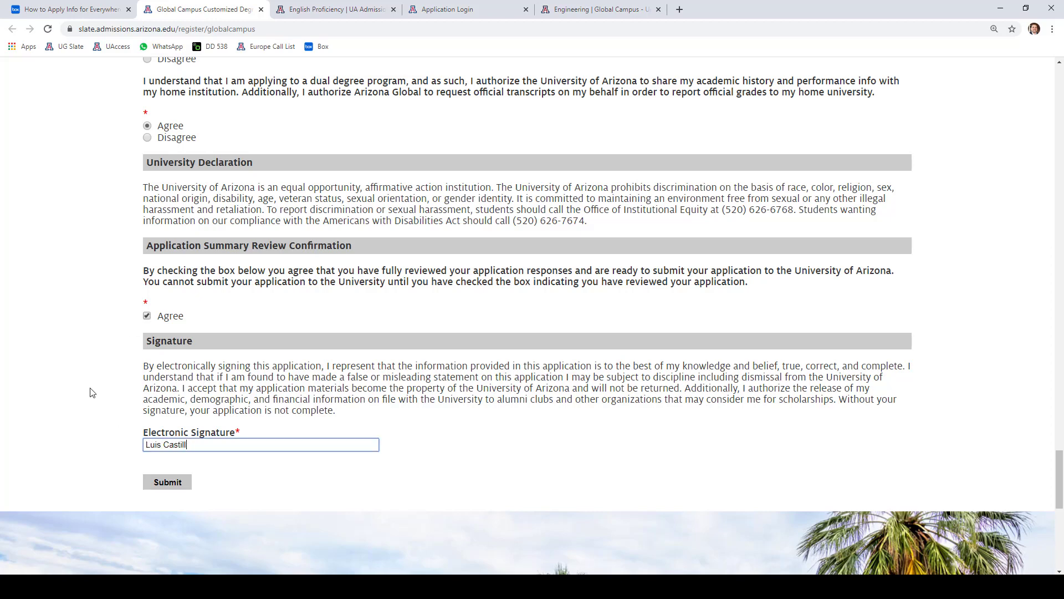
left_click(92, 392)
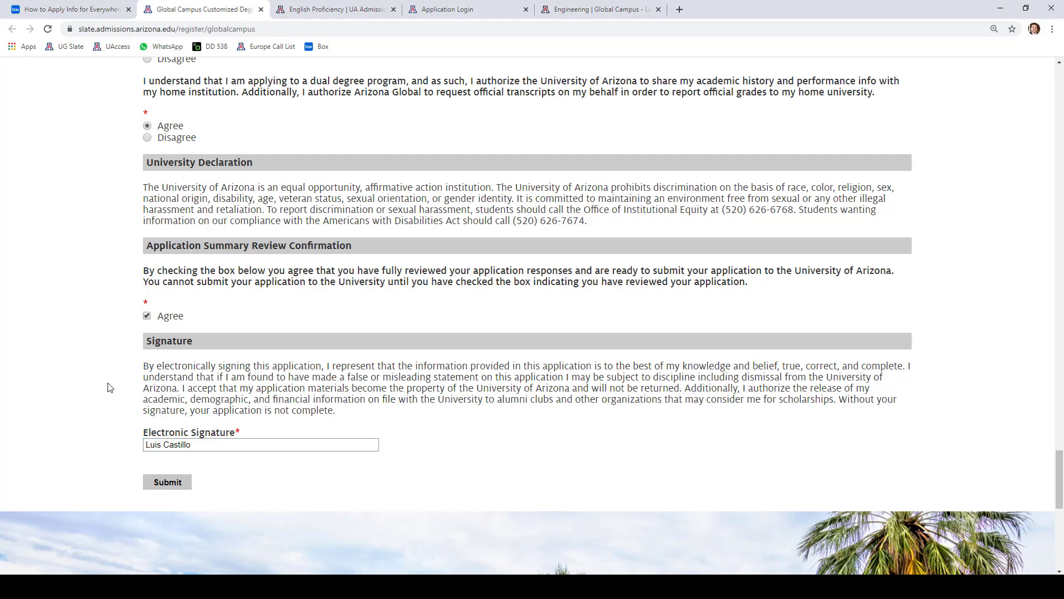
scroll(109, 387, "up", 10)
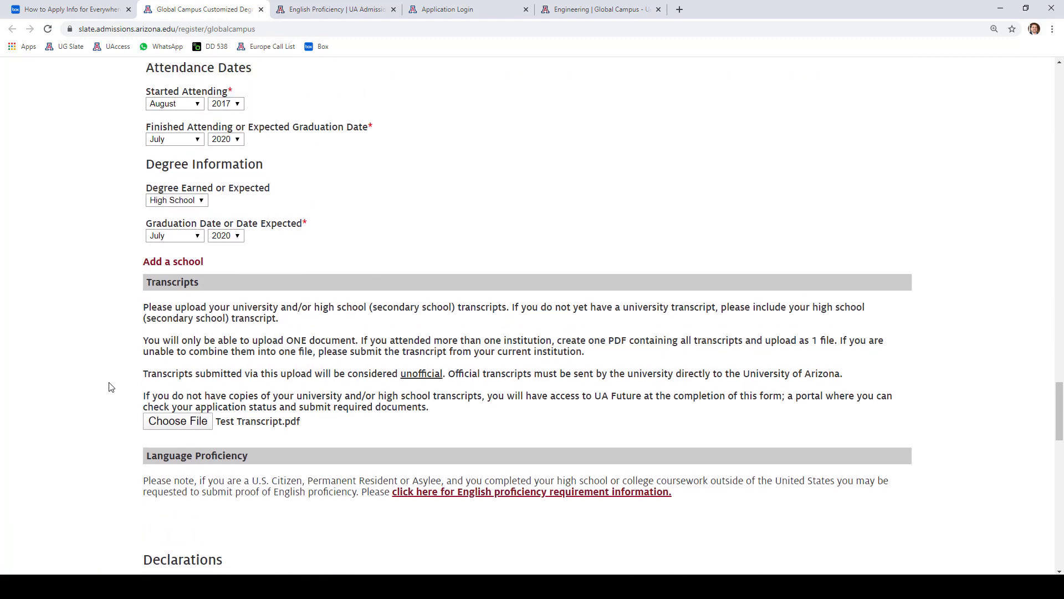
scroll(109, 387, "up", 10)
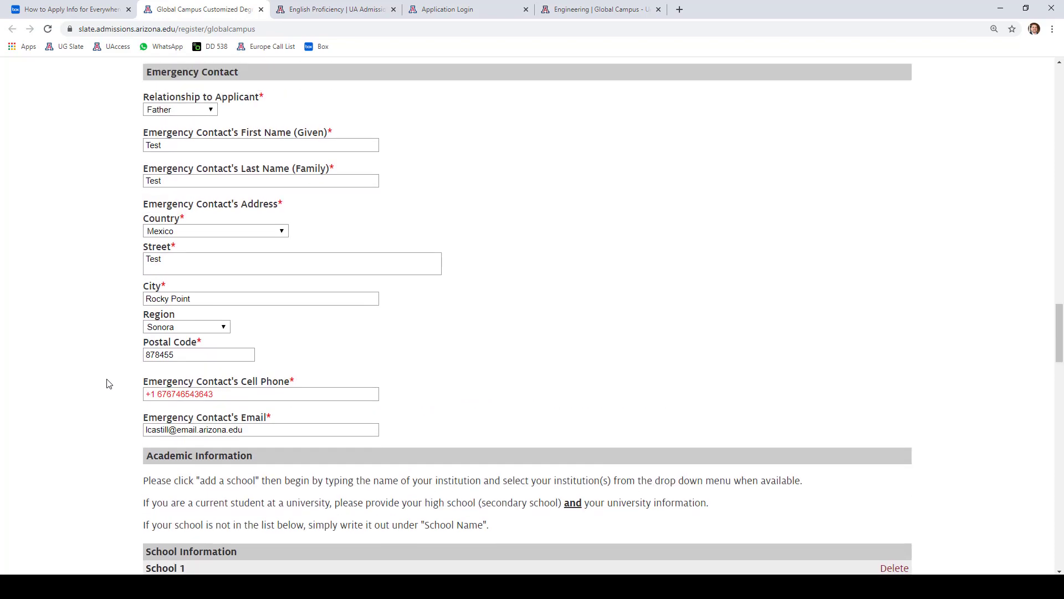
scroll(108, 383, "up", 7)
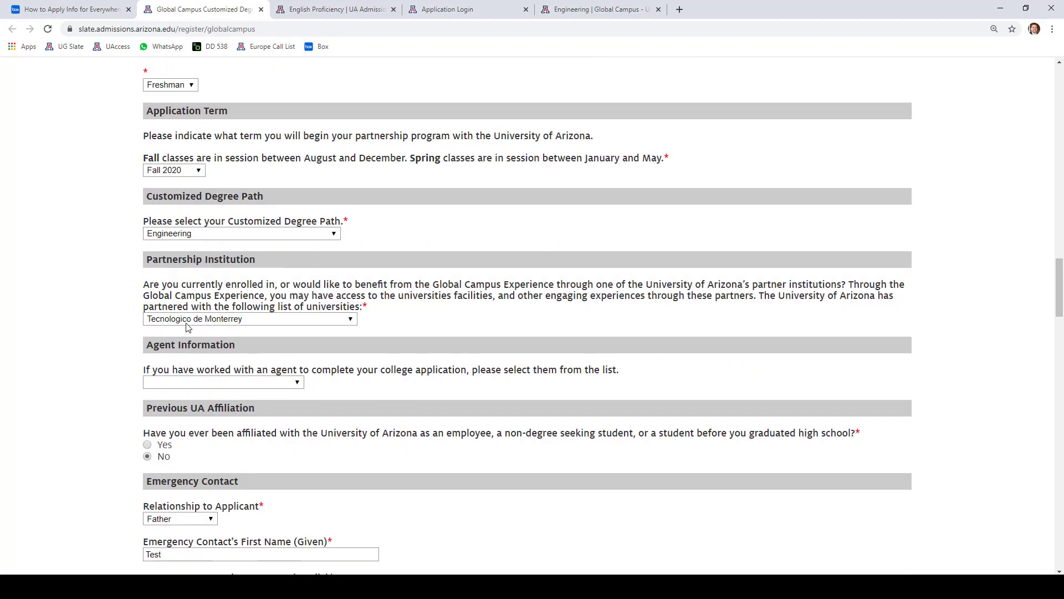
scroll(160, 307, "up", 2)
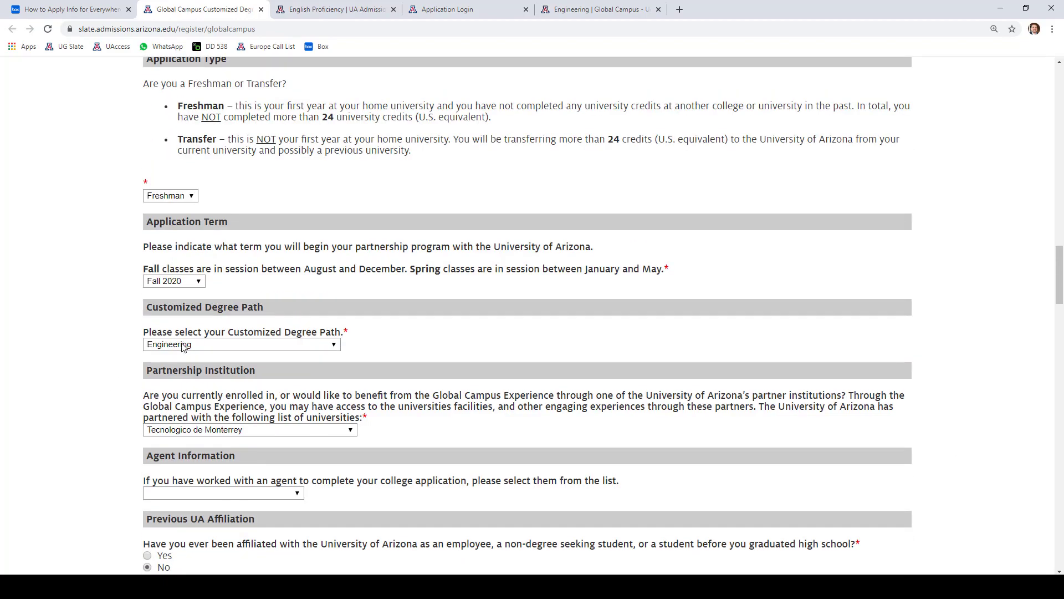
scroll(105, 351, "up", 15)
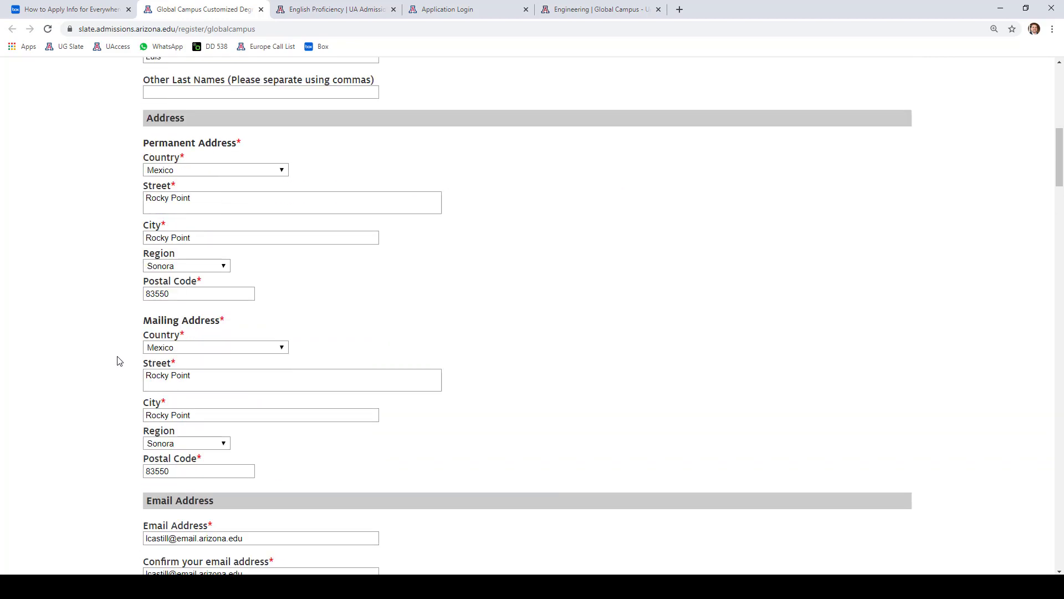
scroll(119, 361, "up", 10)
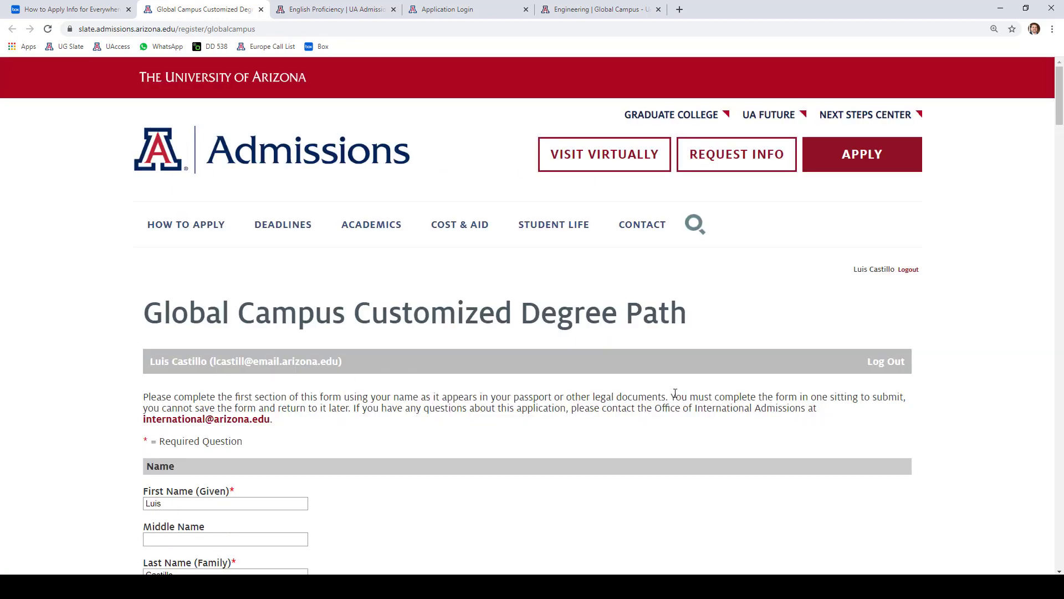
left_click_drag(675, 393, 907, 399)
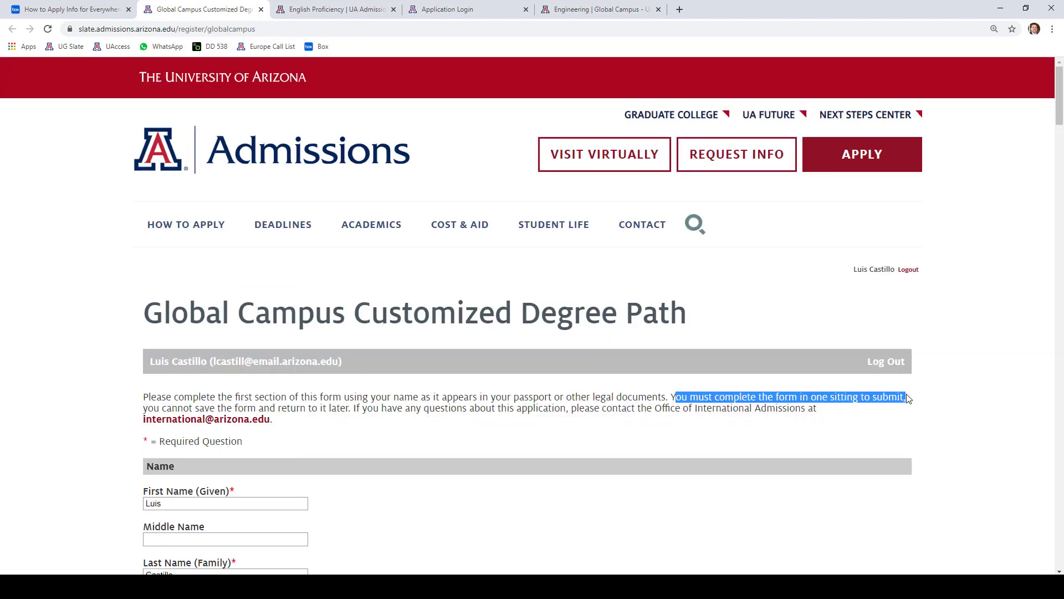
left_click(920, 344)
scroll(907, 320, "down", 20)
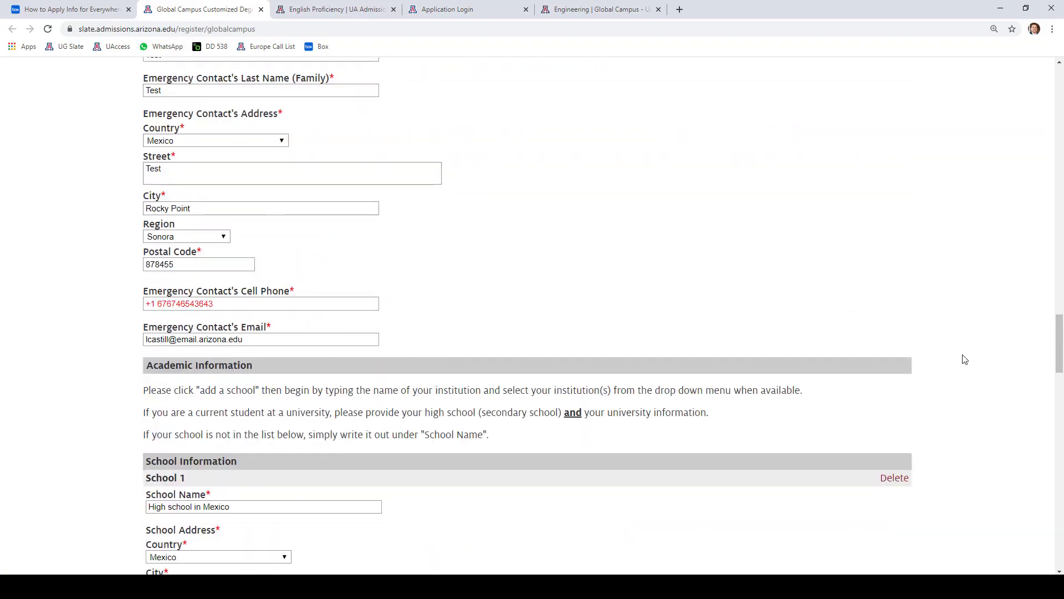
scroll(965, 359, "down", 20)
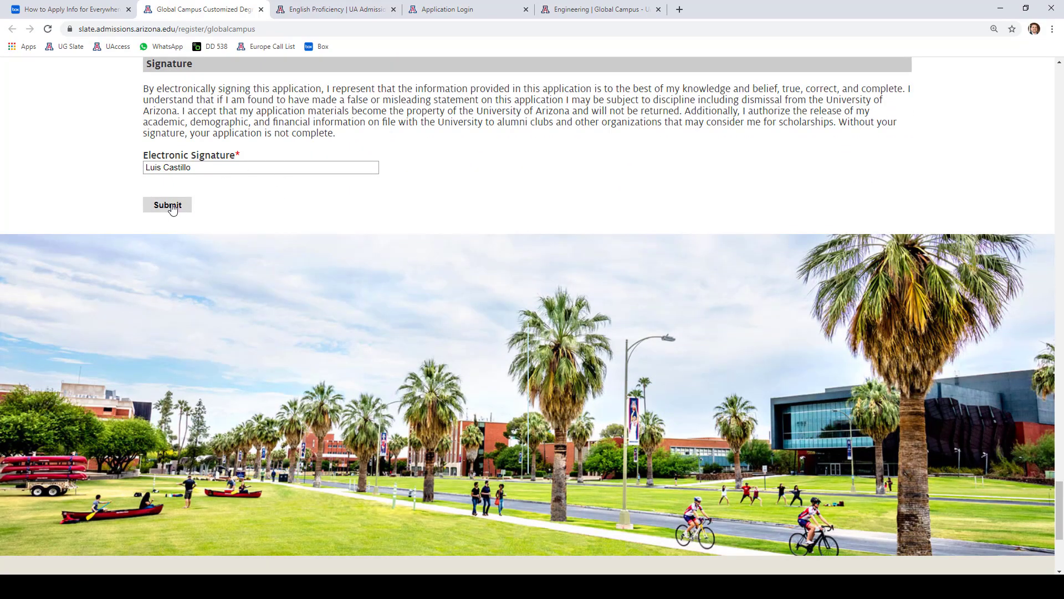
- Submit the Global Campus Customized Degree Path application
left_click(172, 206)
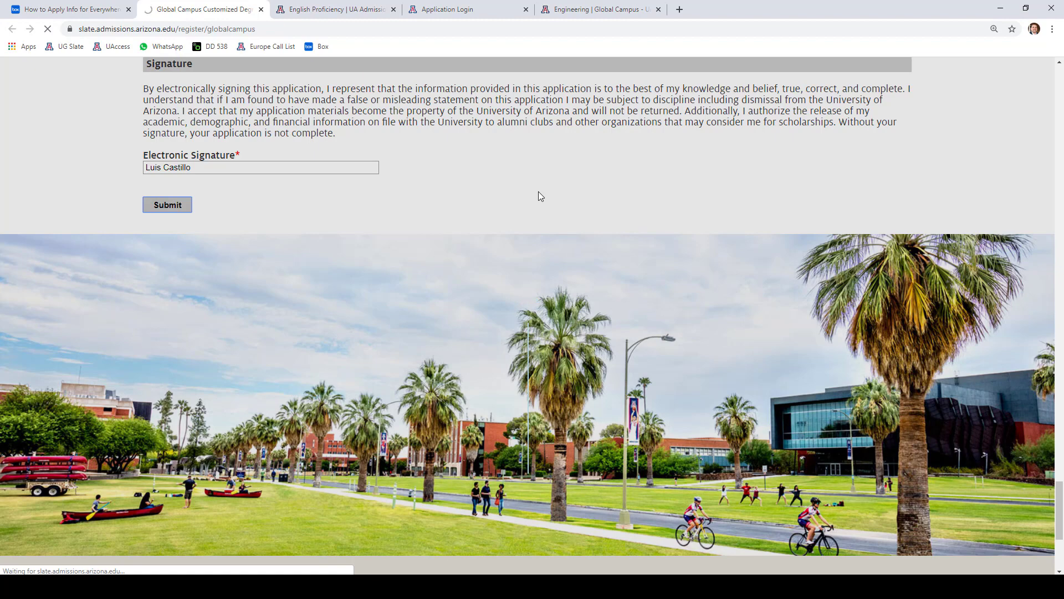